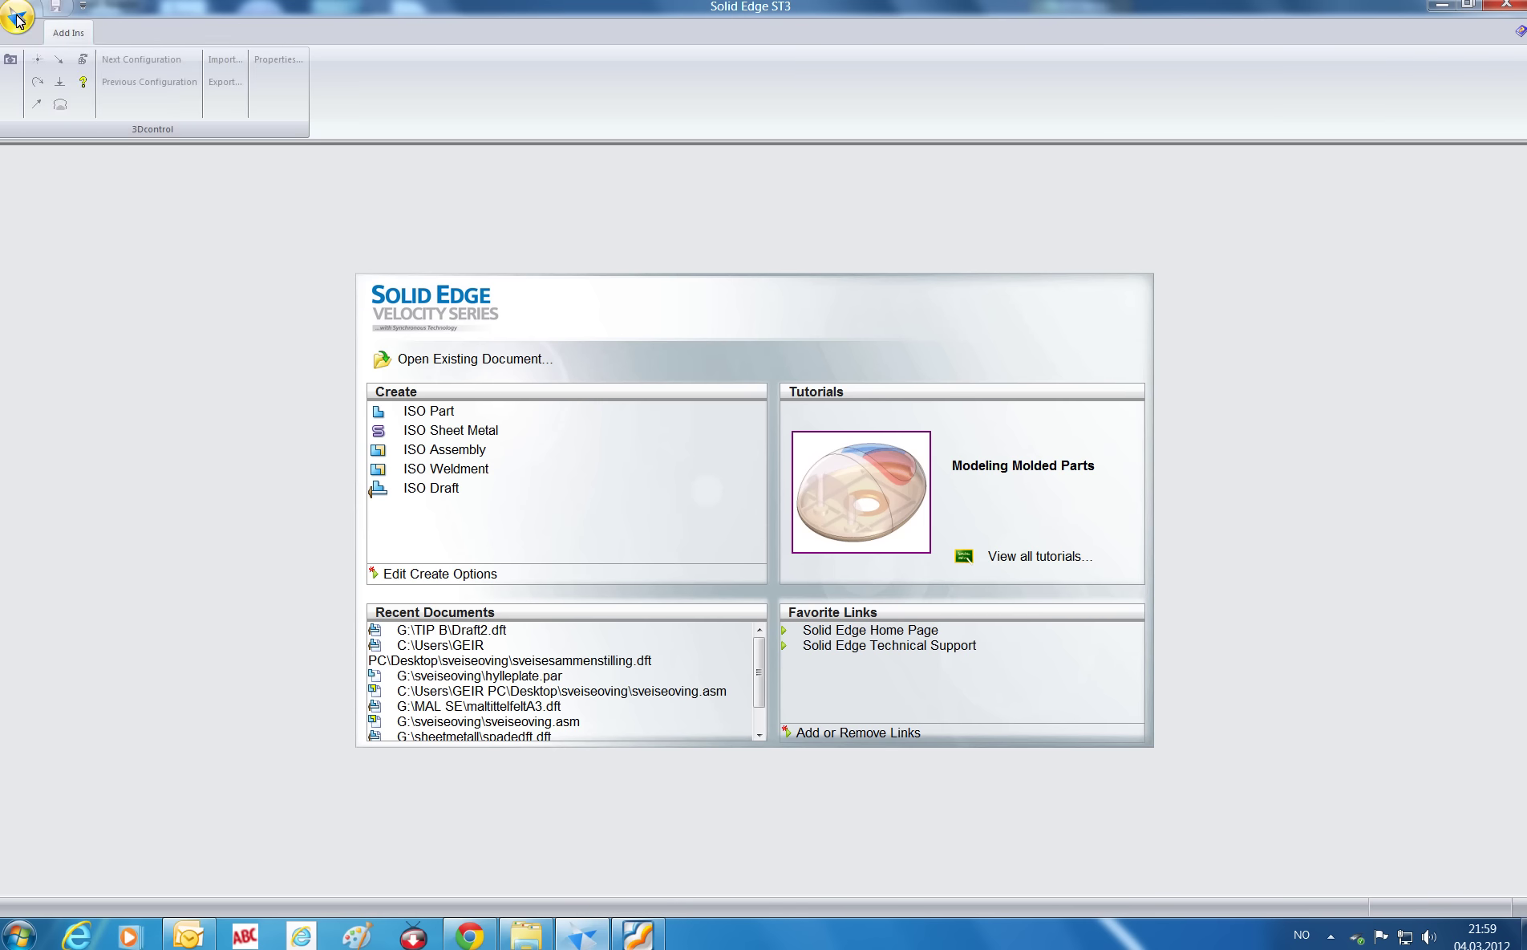
- Check the start environment for part and sheet metal documents in the Helpers section of the program options
left_click(19, 20)
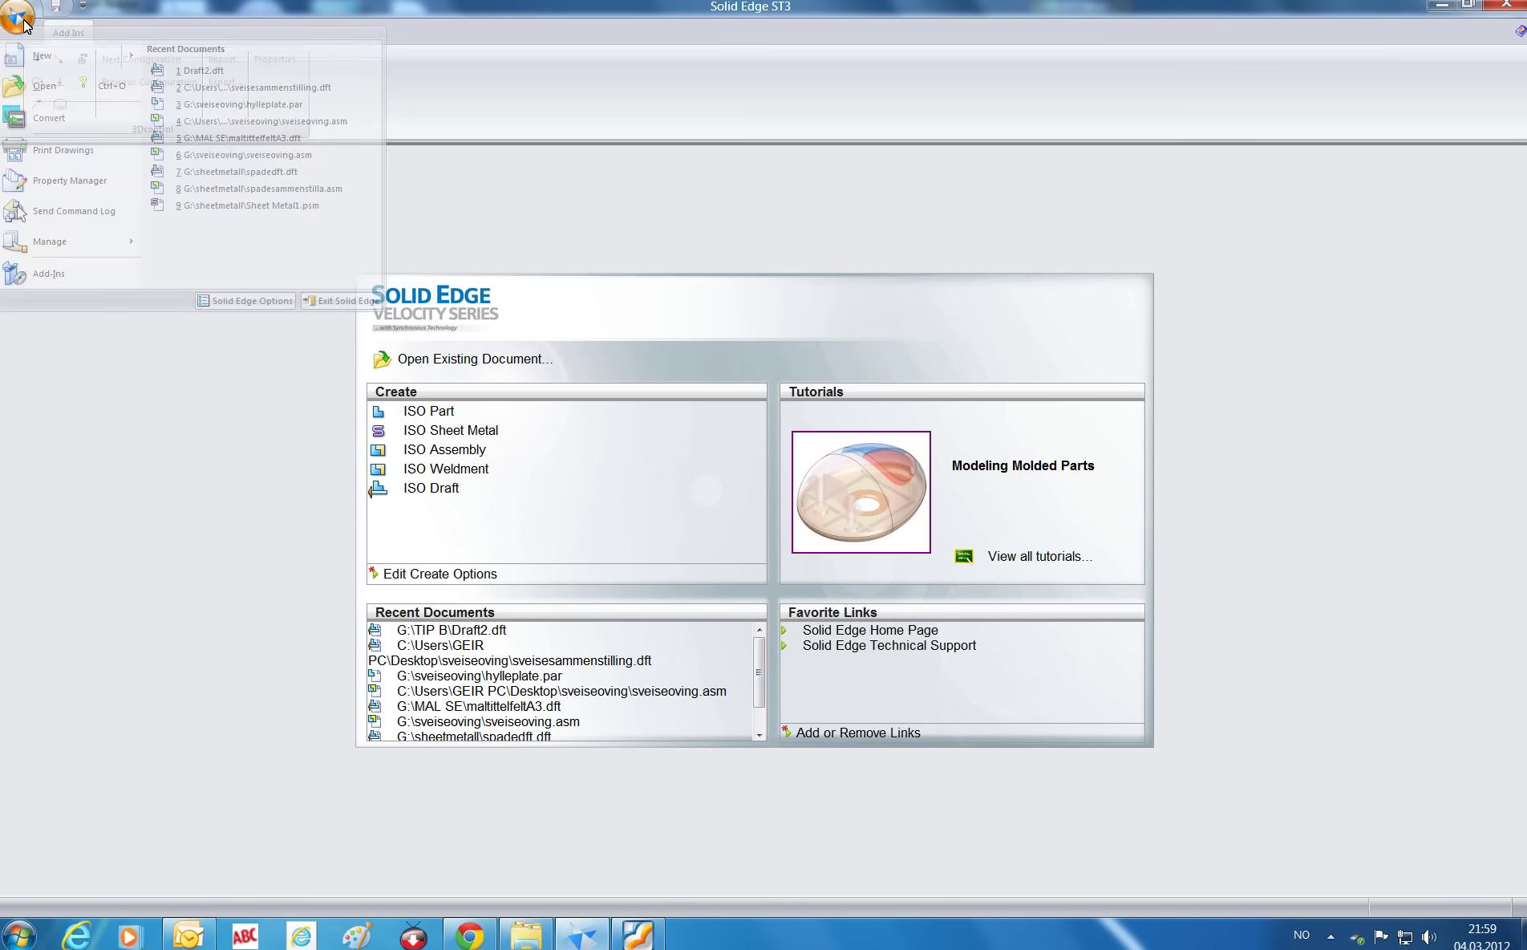
left_click(245, 298)
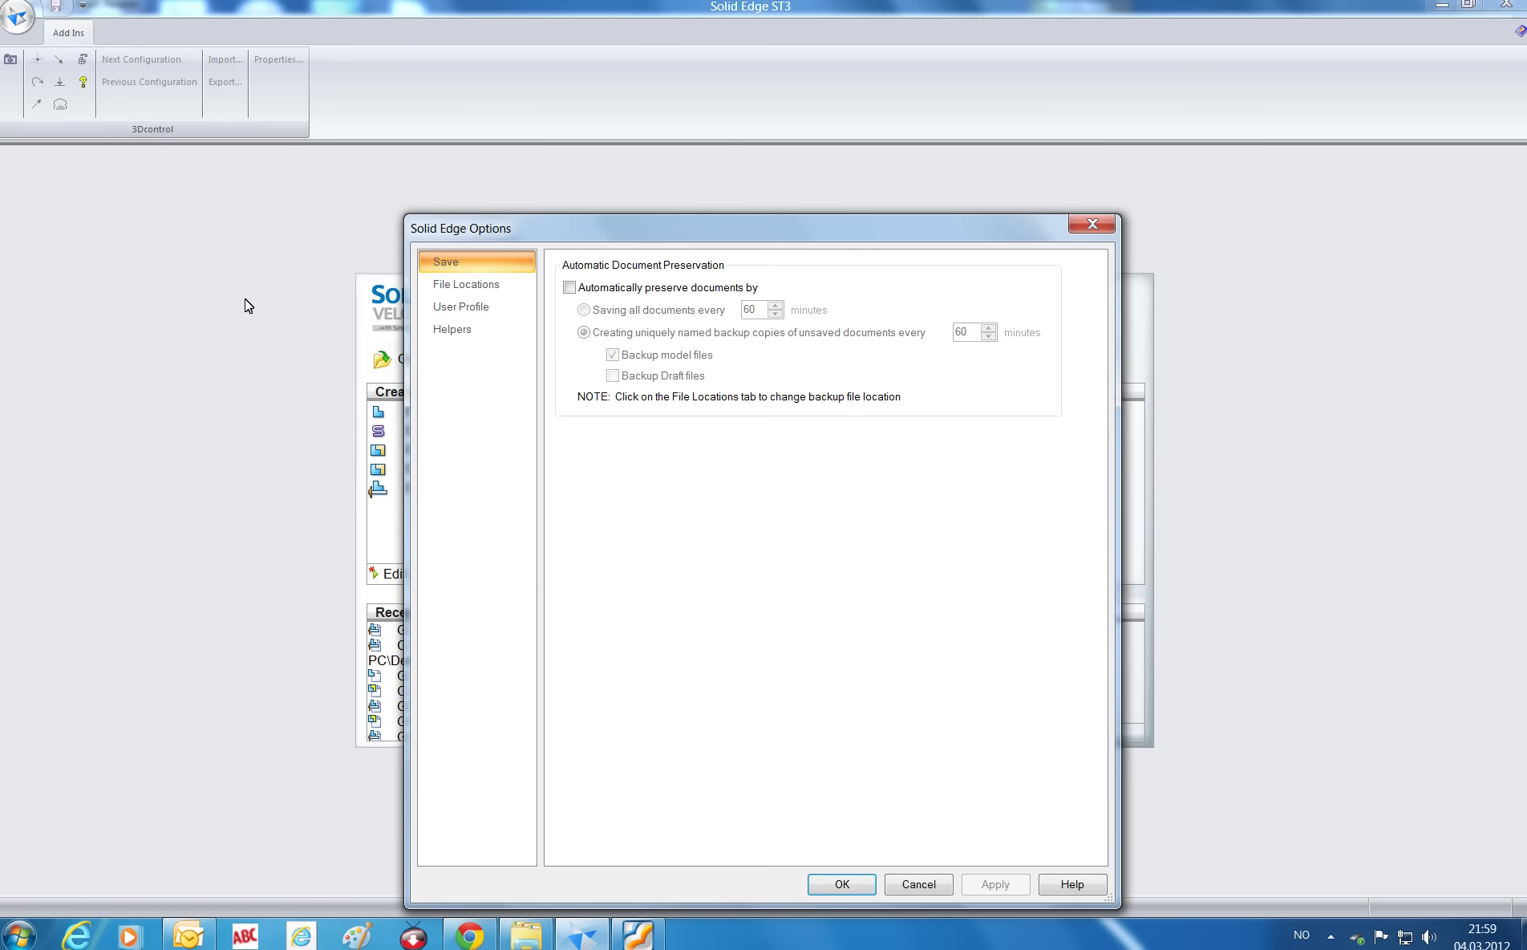
left_click(447, 335)
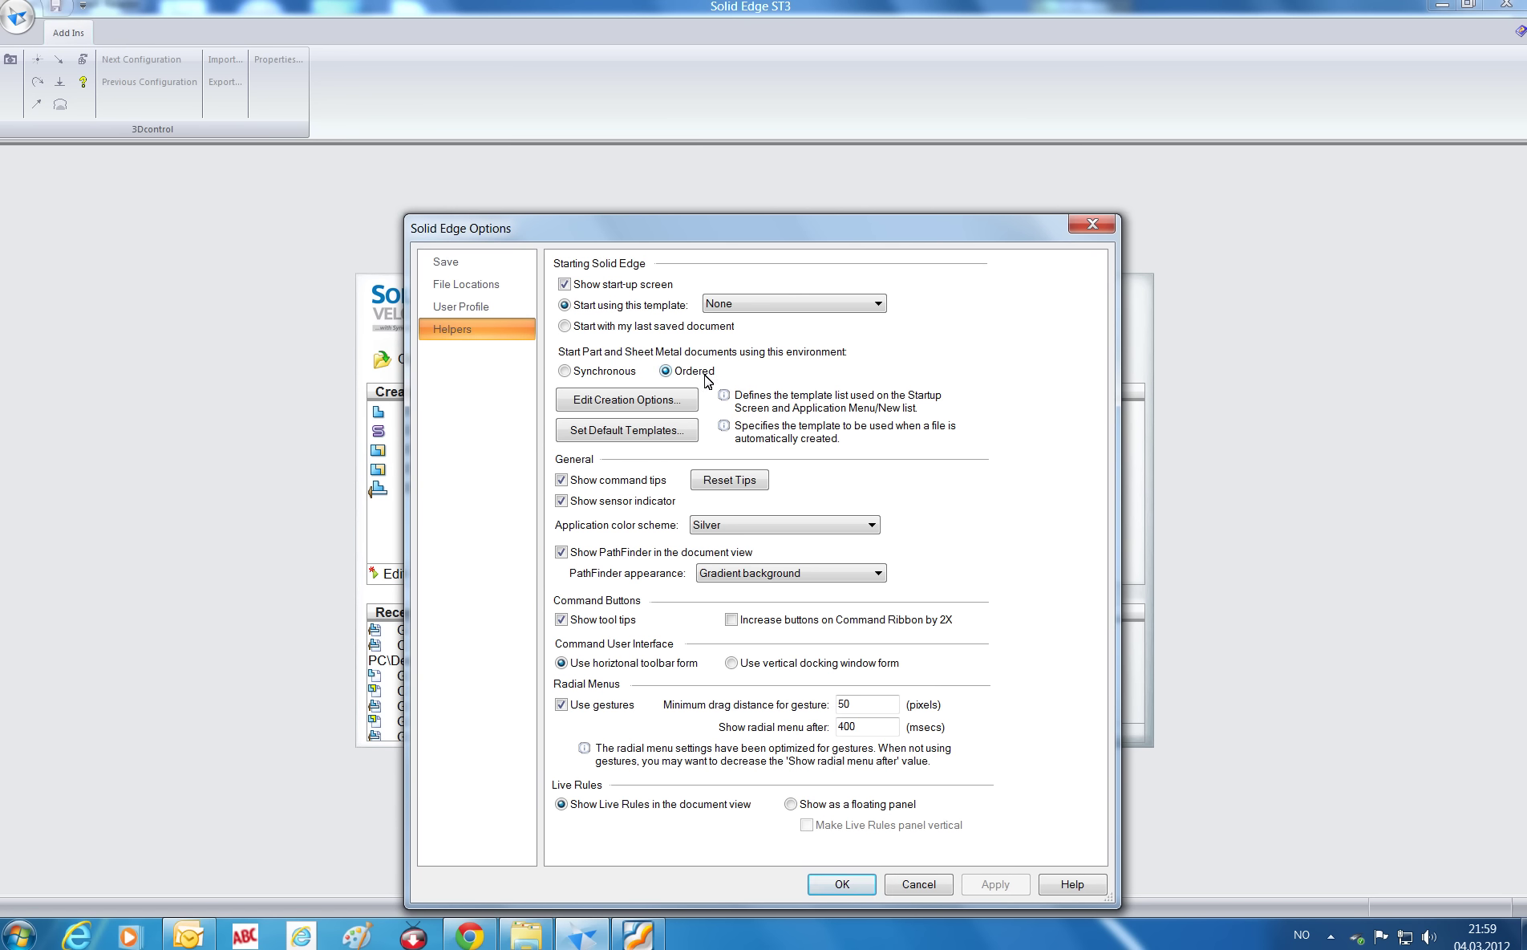
left_click(842, 884)
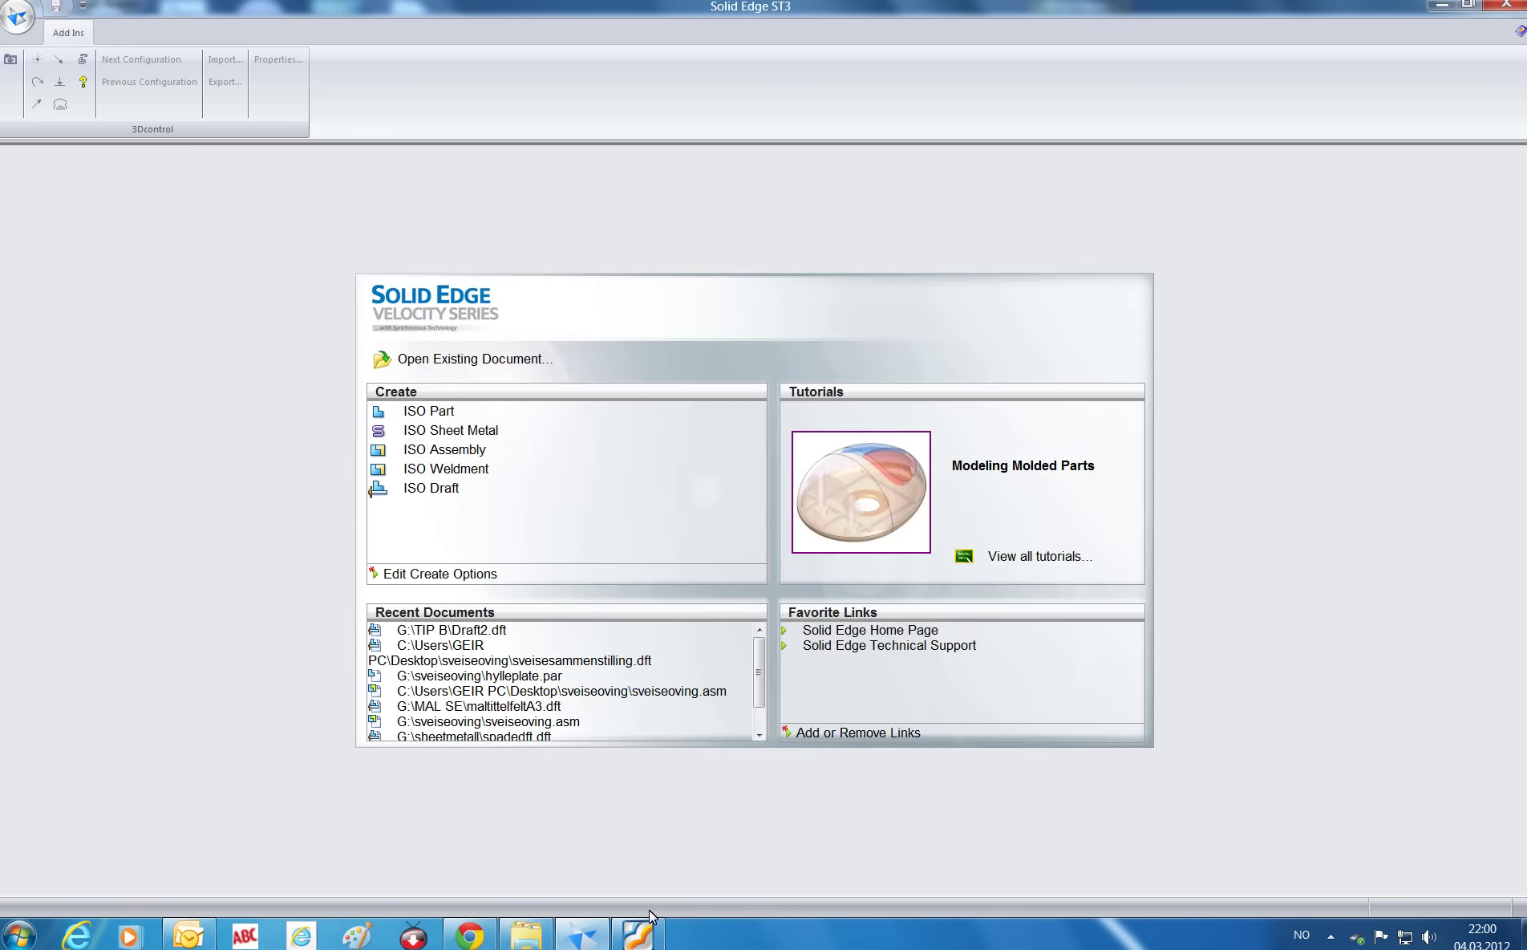
- Consult the block's dimensions in the grad1.pdf drawing in Foxit Reader and return to Solid Edge
left_click(640, 933)
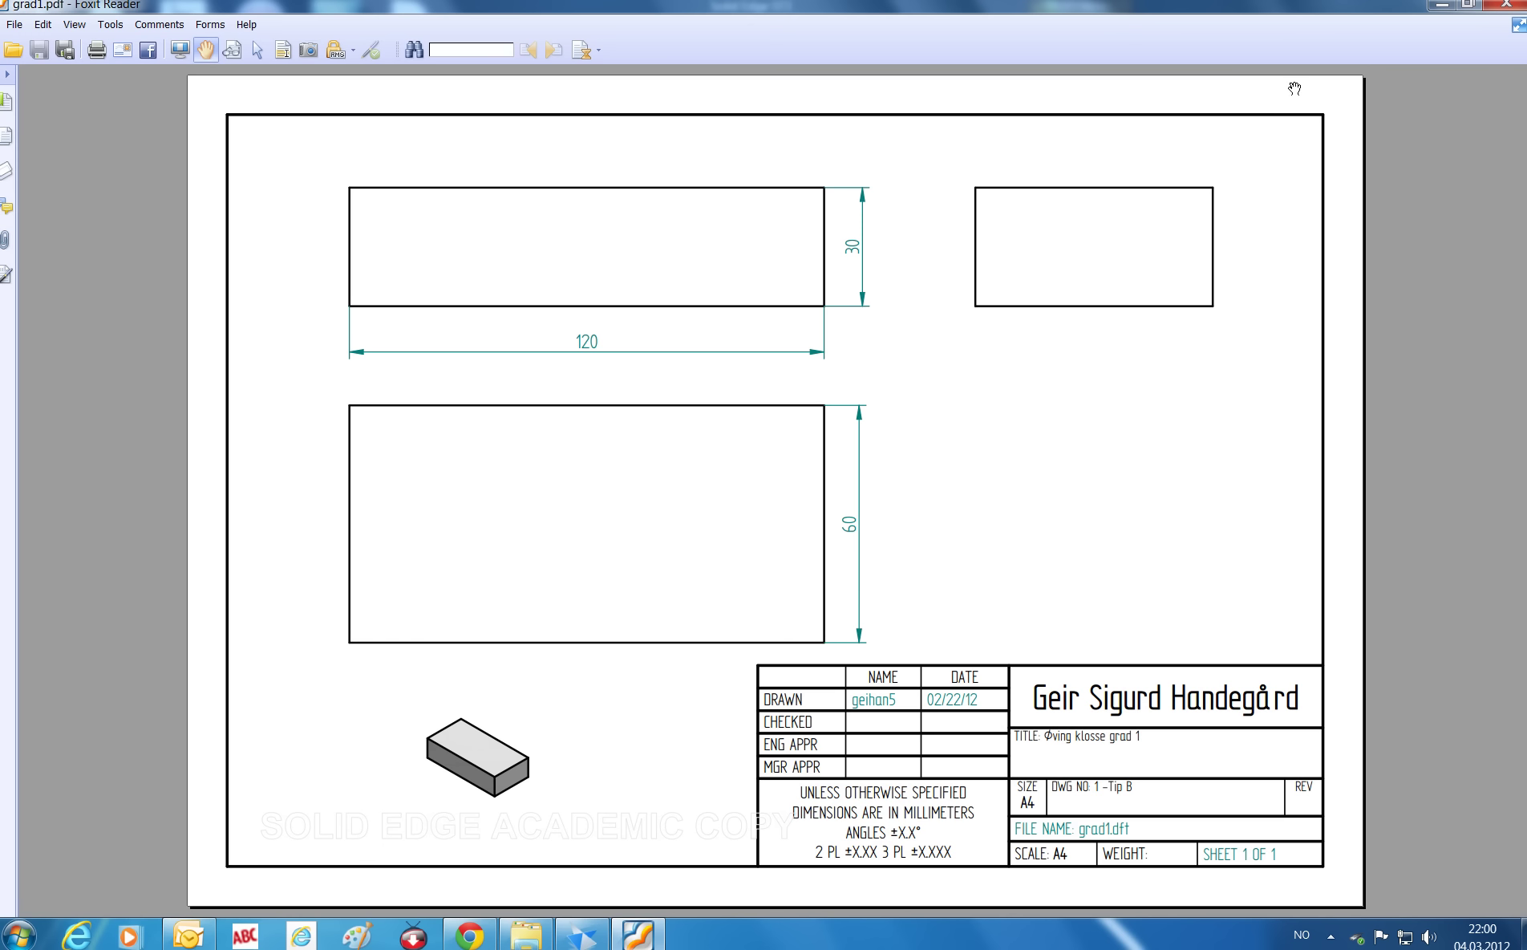
left_click(582, 935)
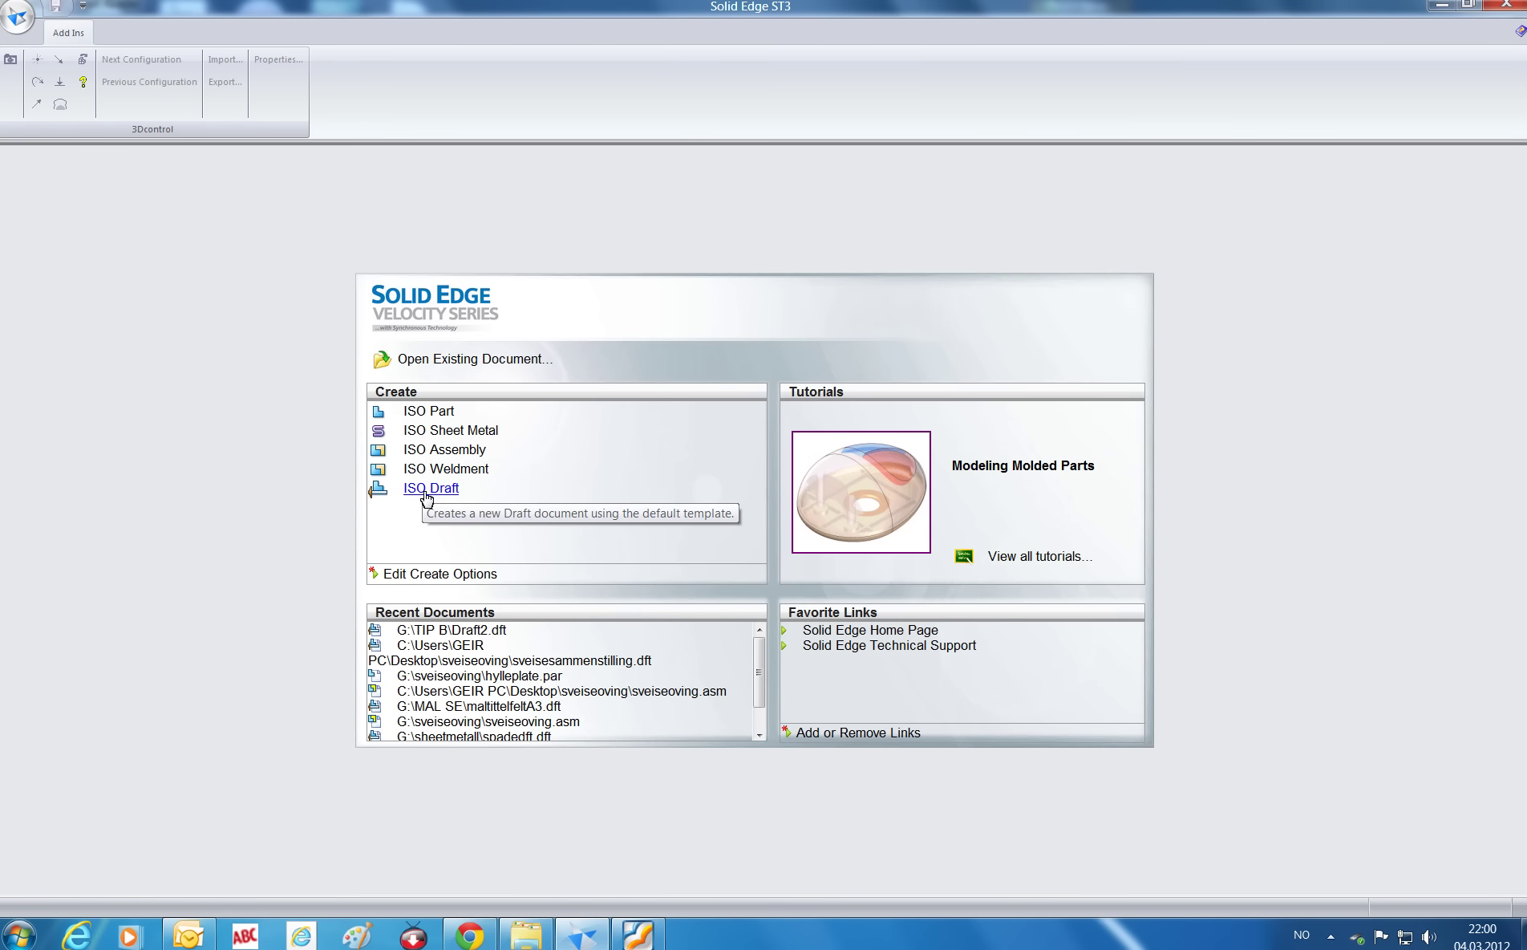
- In a new ISO Part with the base reference planes shown, start an Extrude profile sketch on the XZ plane
left_click(442, 414)
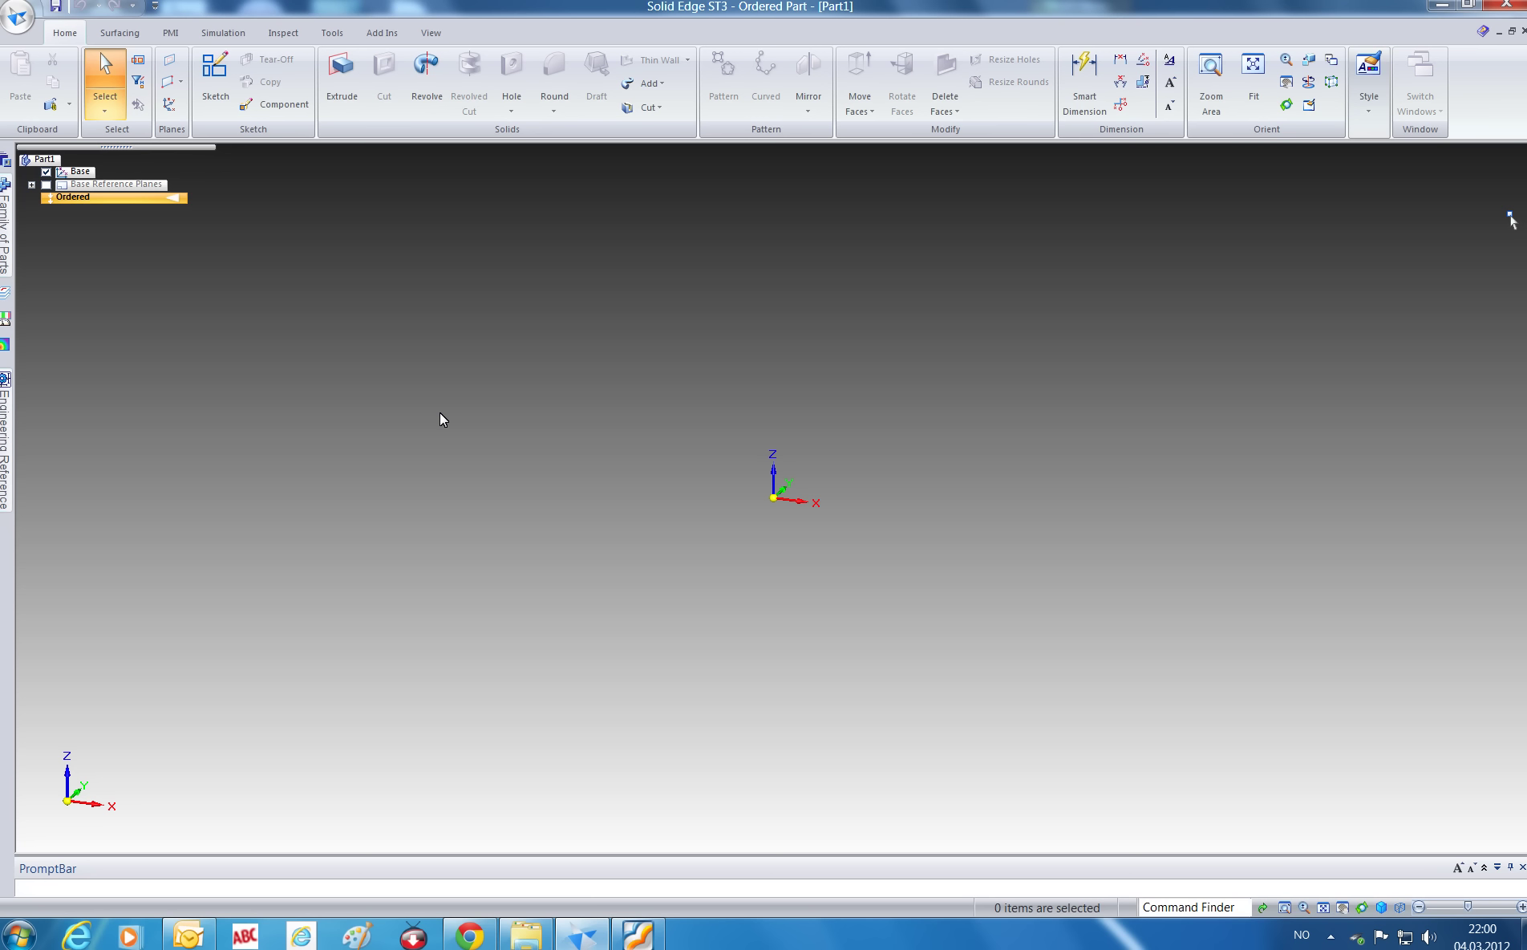
left_click(46, 186)
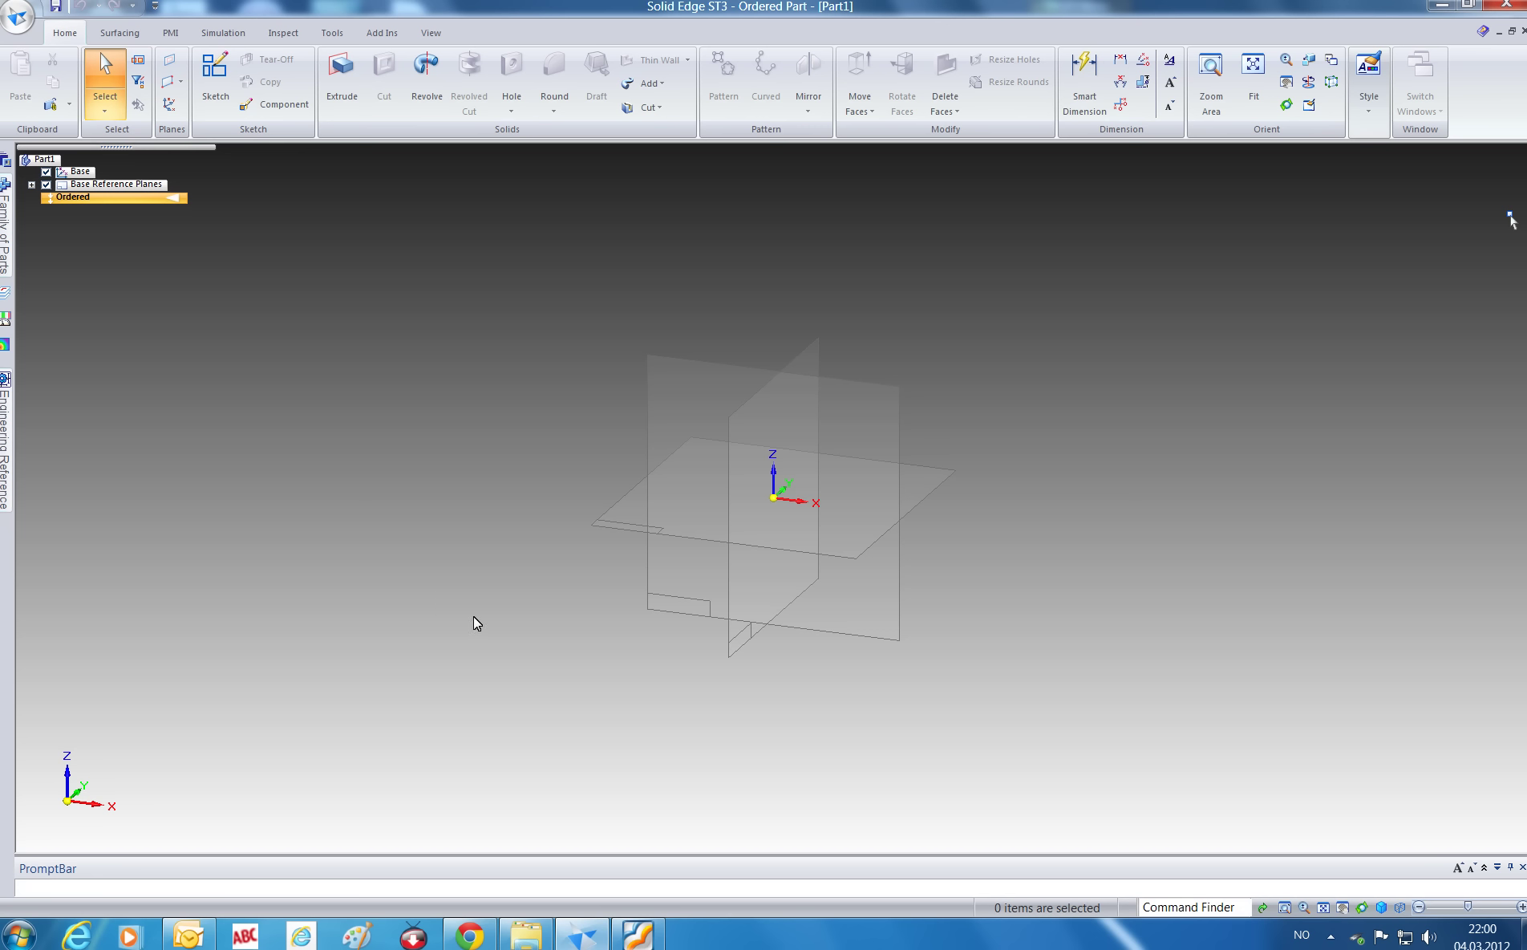
left_click(341, 75)
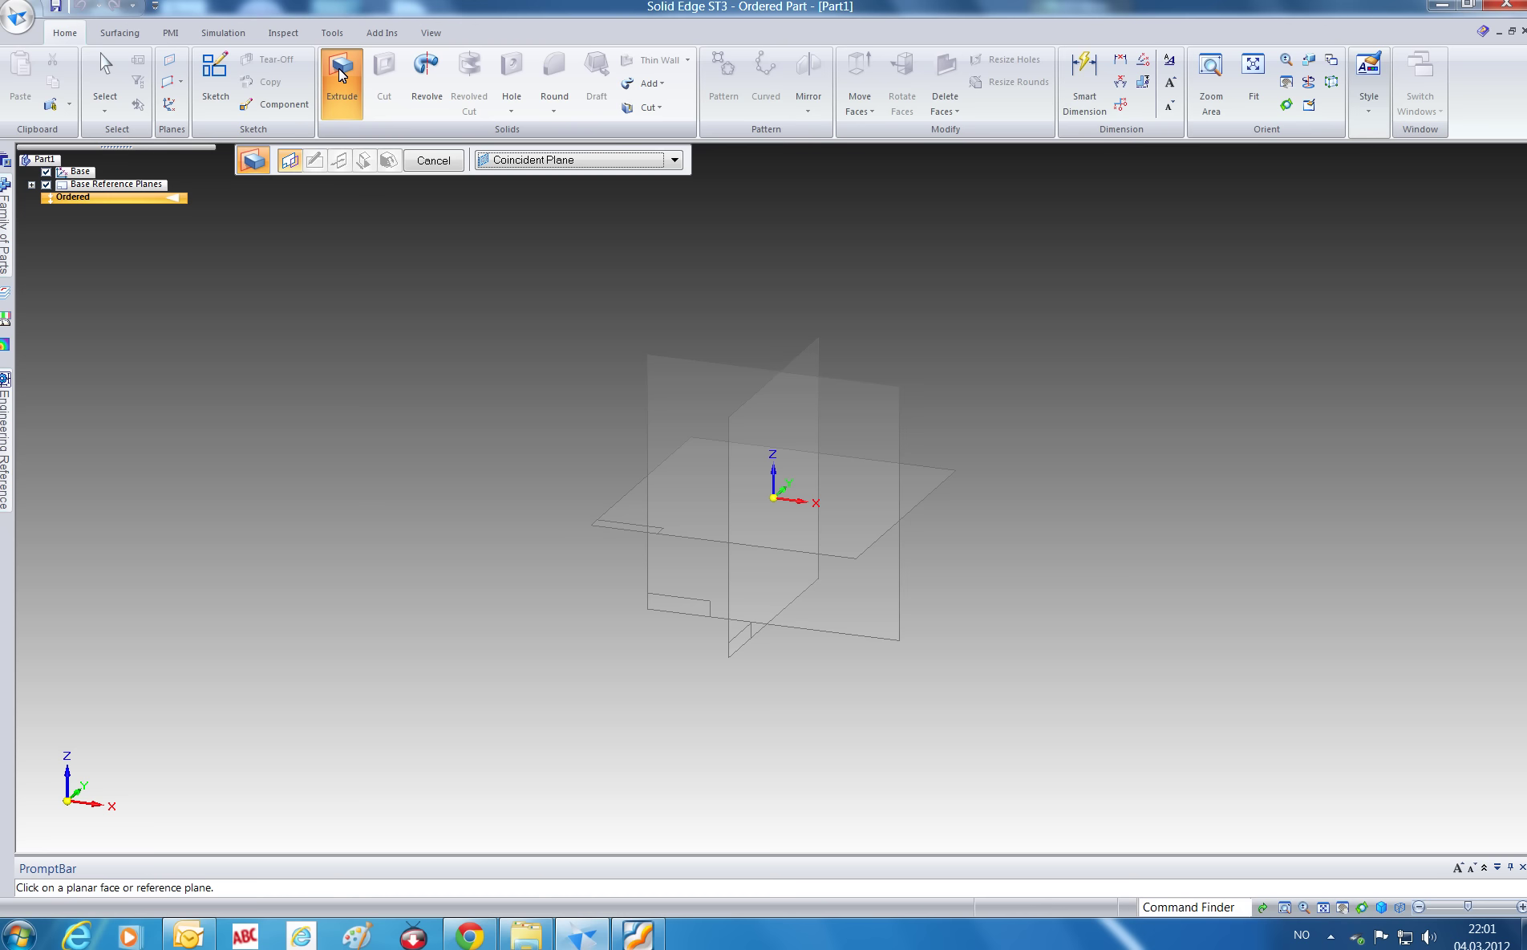
left_click(688, 408)
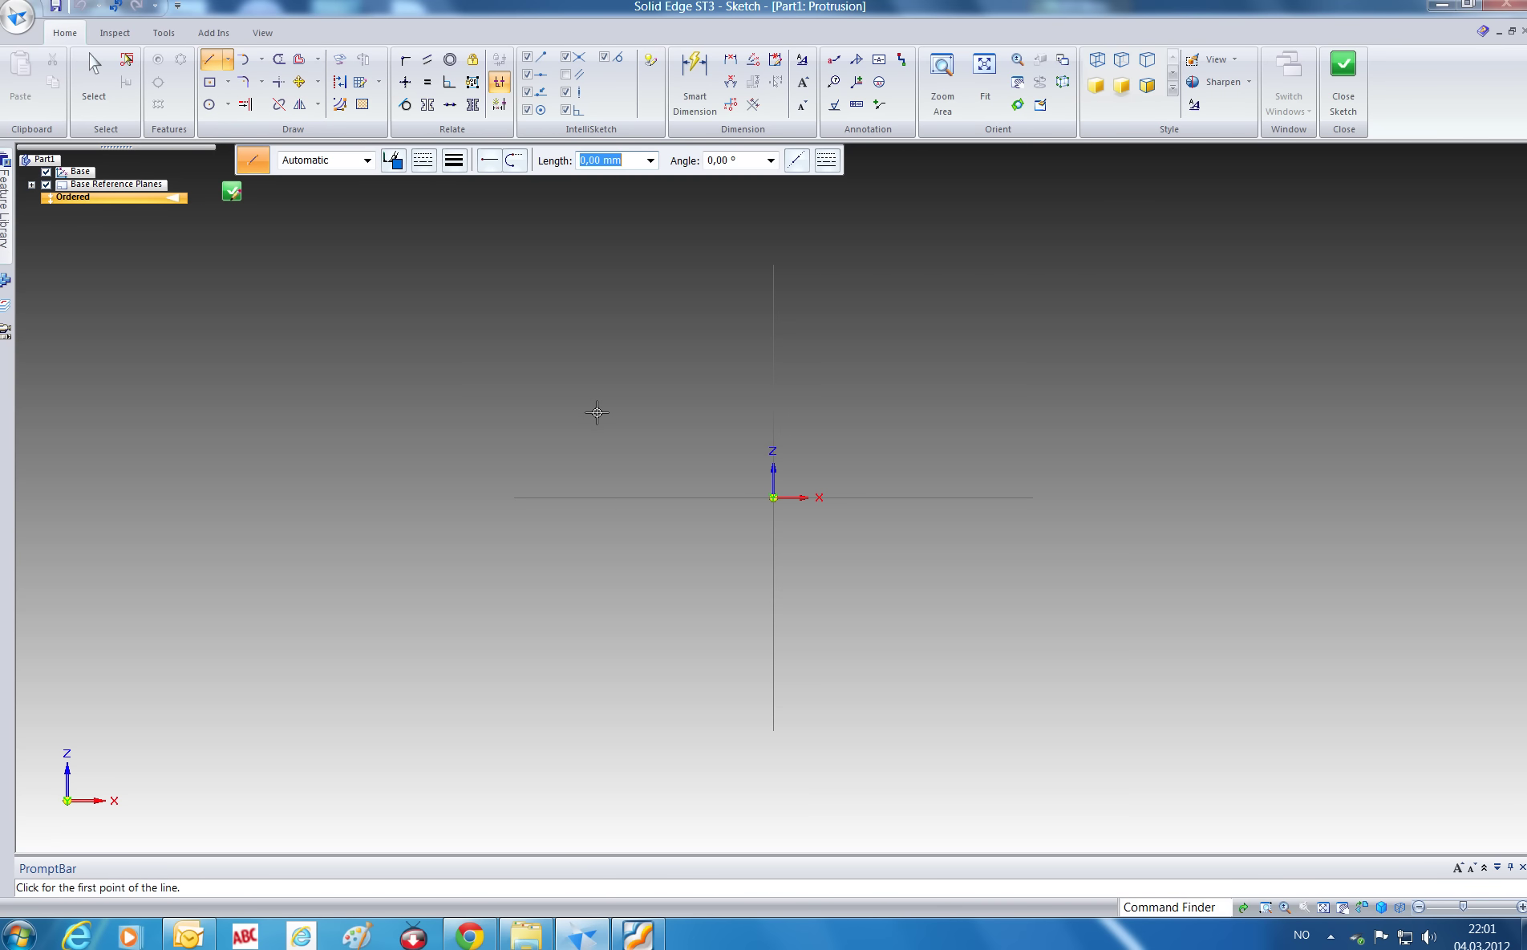
- Sketch a closed rectangle about 75 mm wide around the origin using four separate lines
left_click(597, 412)
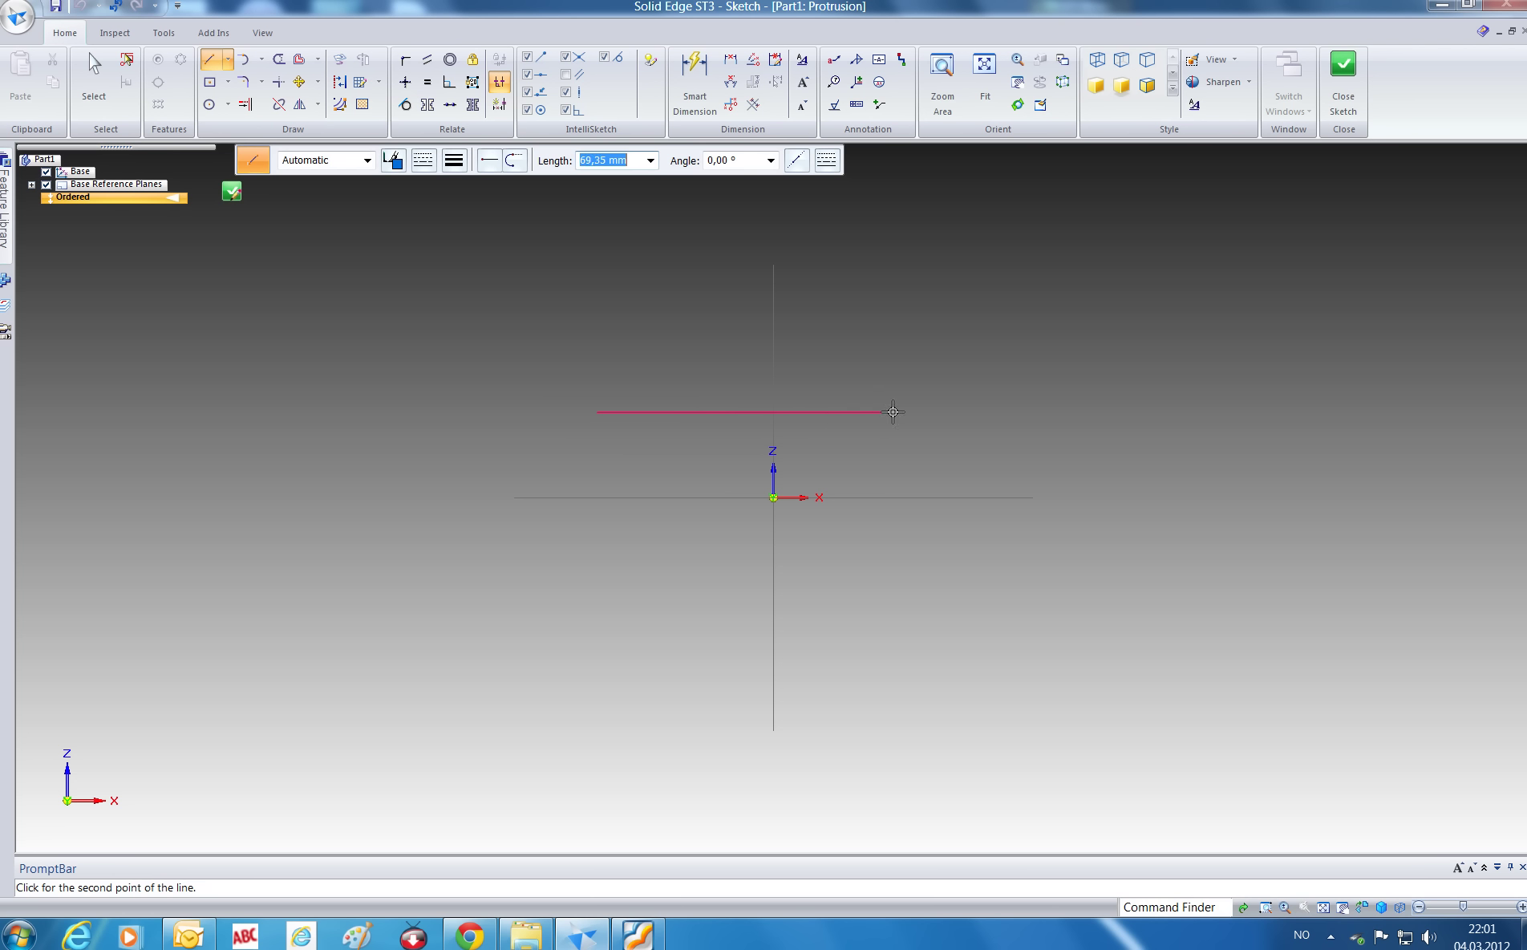
left_click(922, 413)
left_click(921, 543)
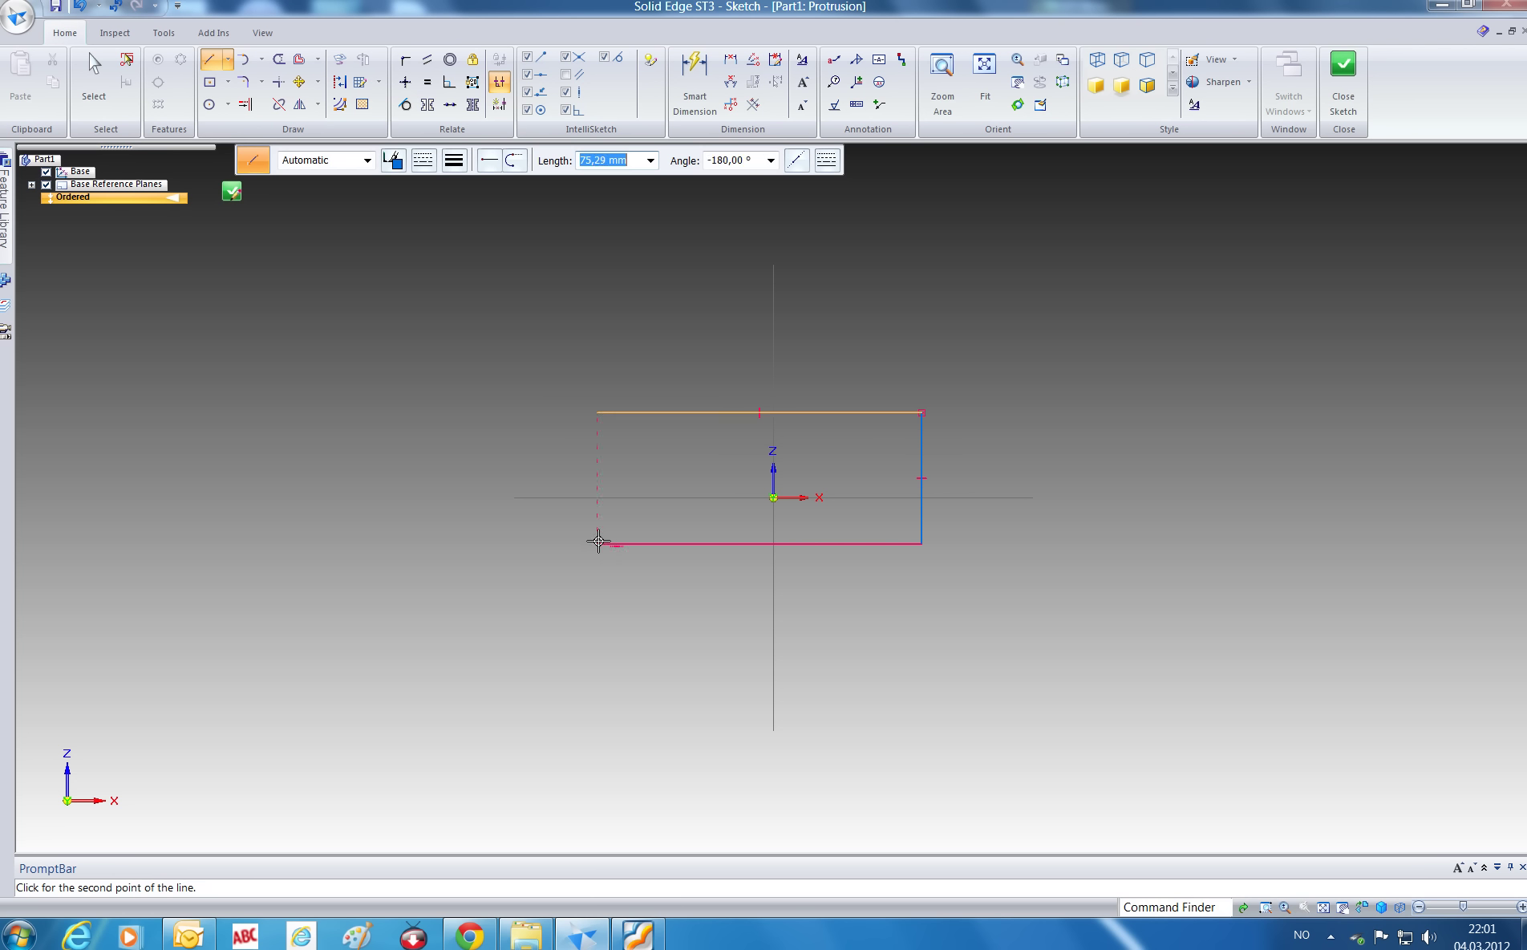
left_click(598, 542)
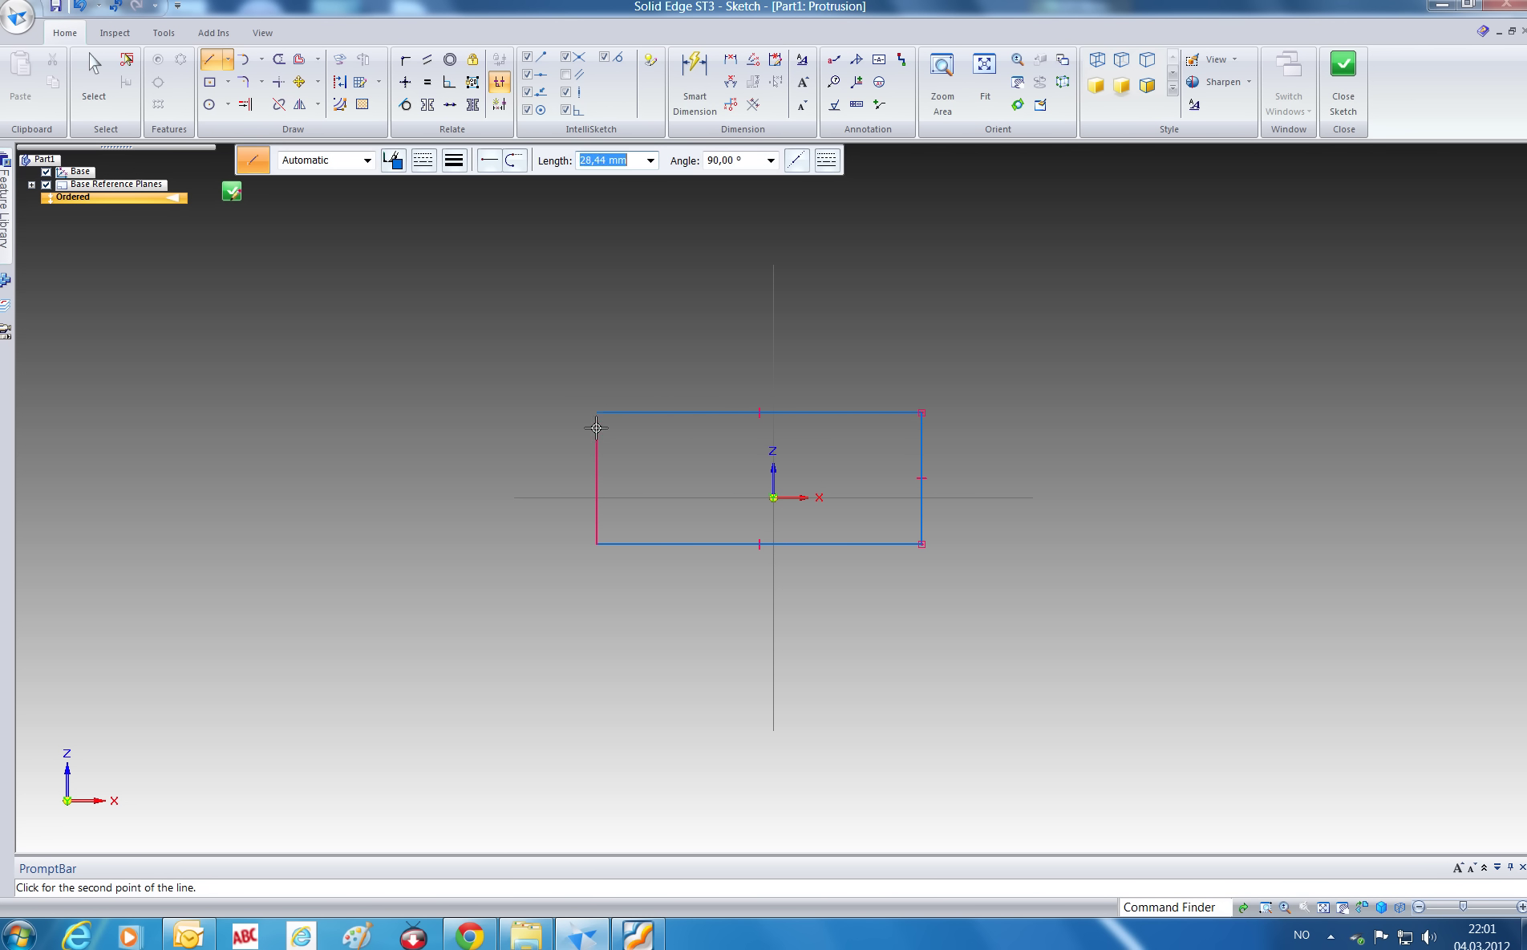
left_click(598, 411)
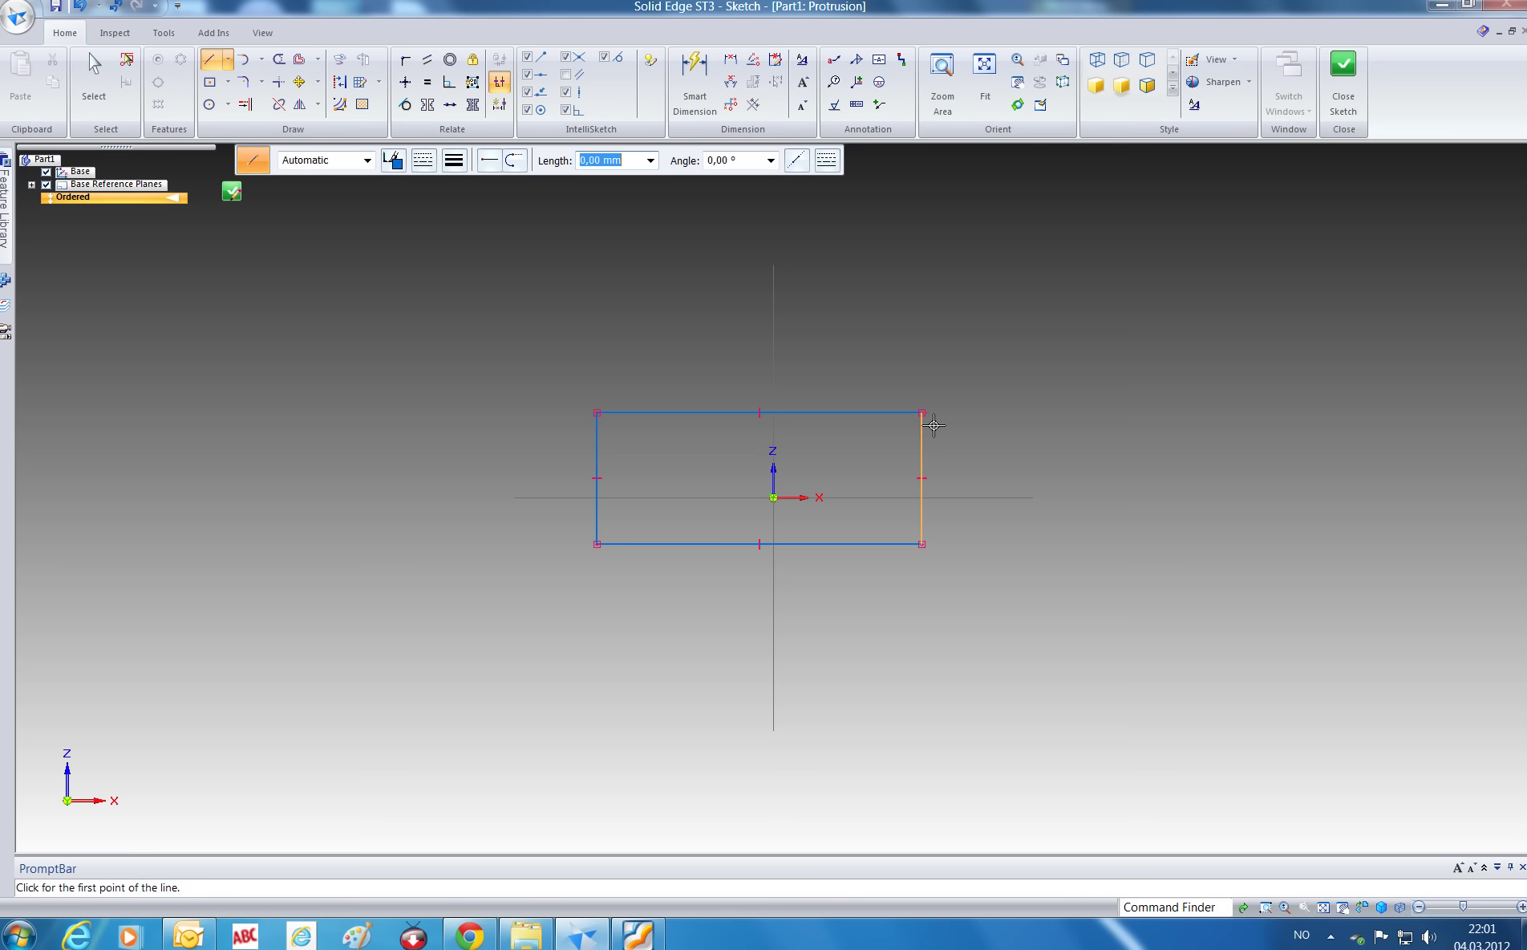
- Undo all four sketched lines of the rectangle
left_click(80, 8)
left_click(80, 8)
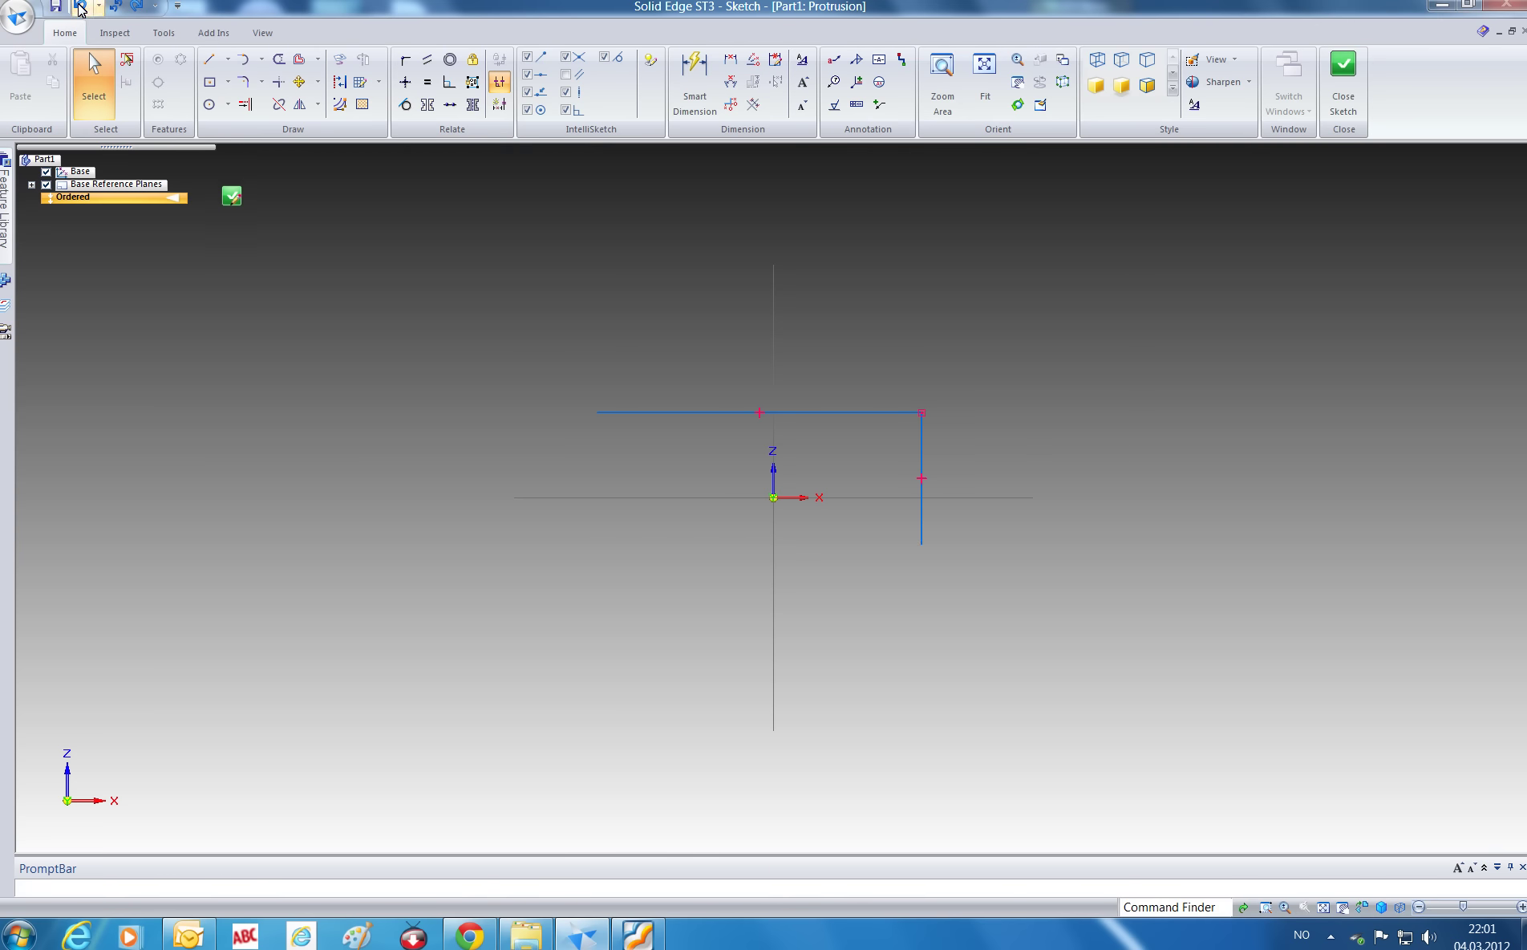
left_click(80, 8)
left_click(80, 8)
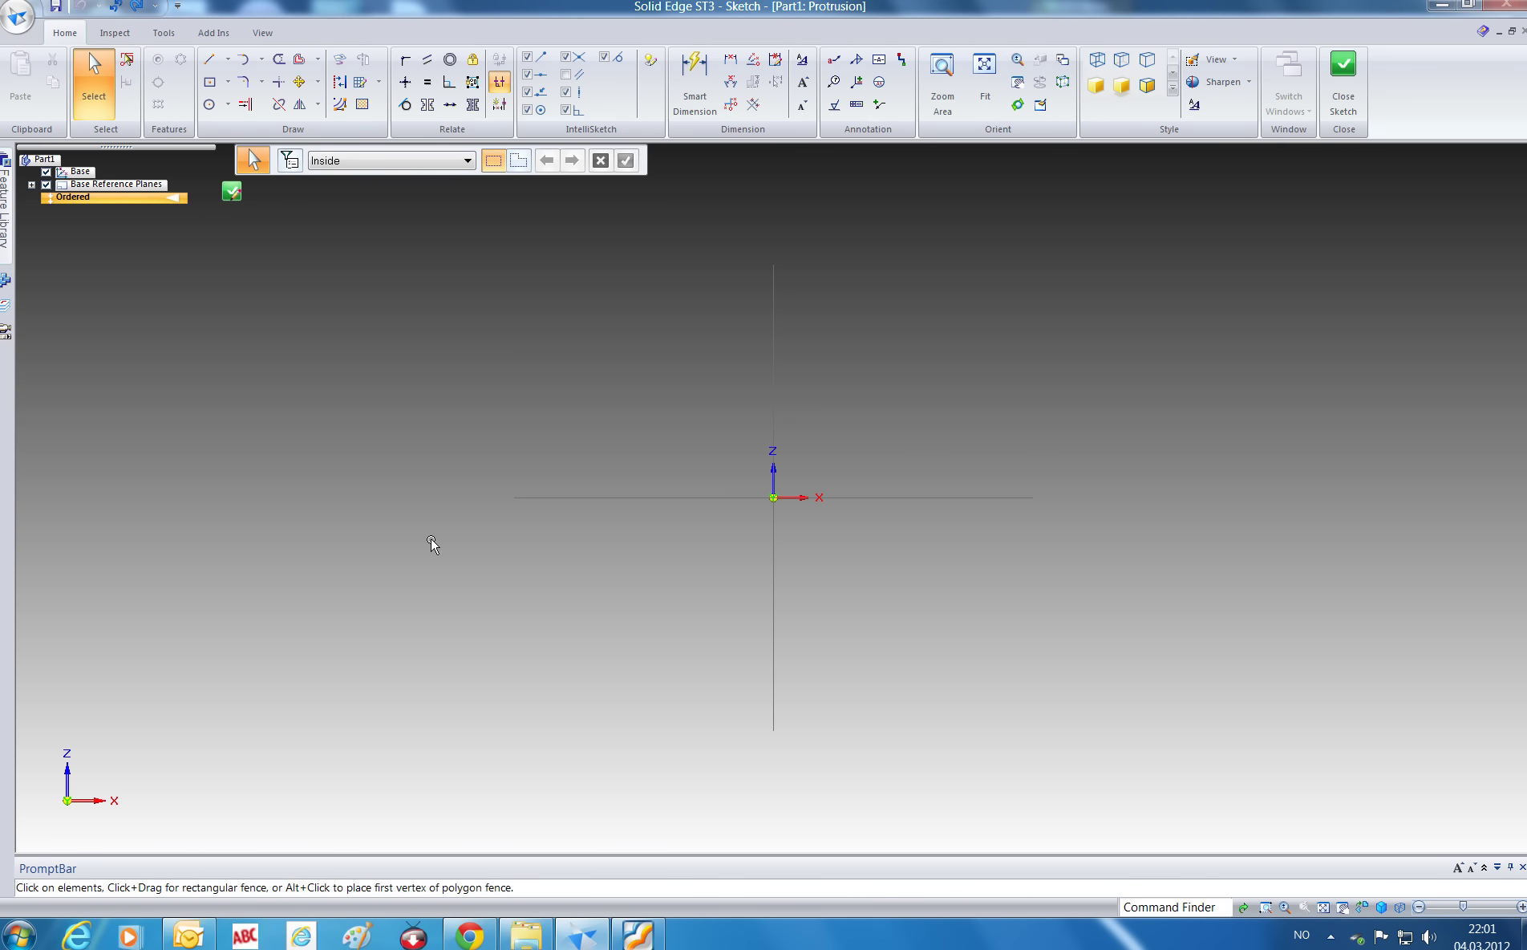
- Try a Rectangle by Center about 51 mm wide in the sketch area above the X axis, and undo it
left_click(210, 85)
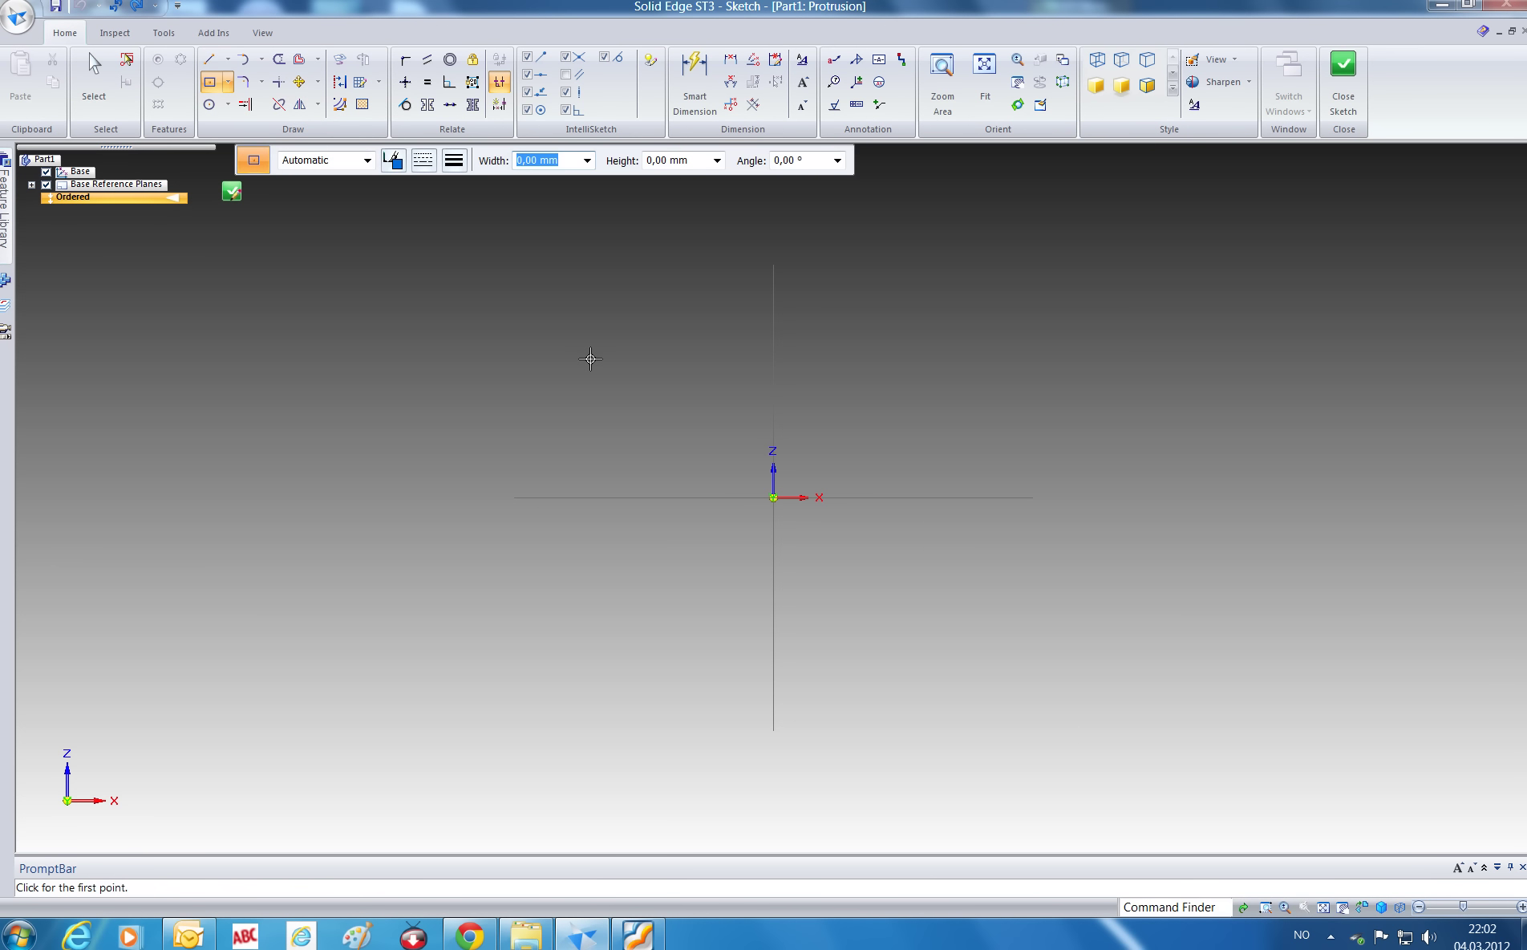
left_click(591, 359)
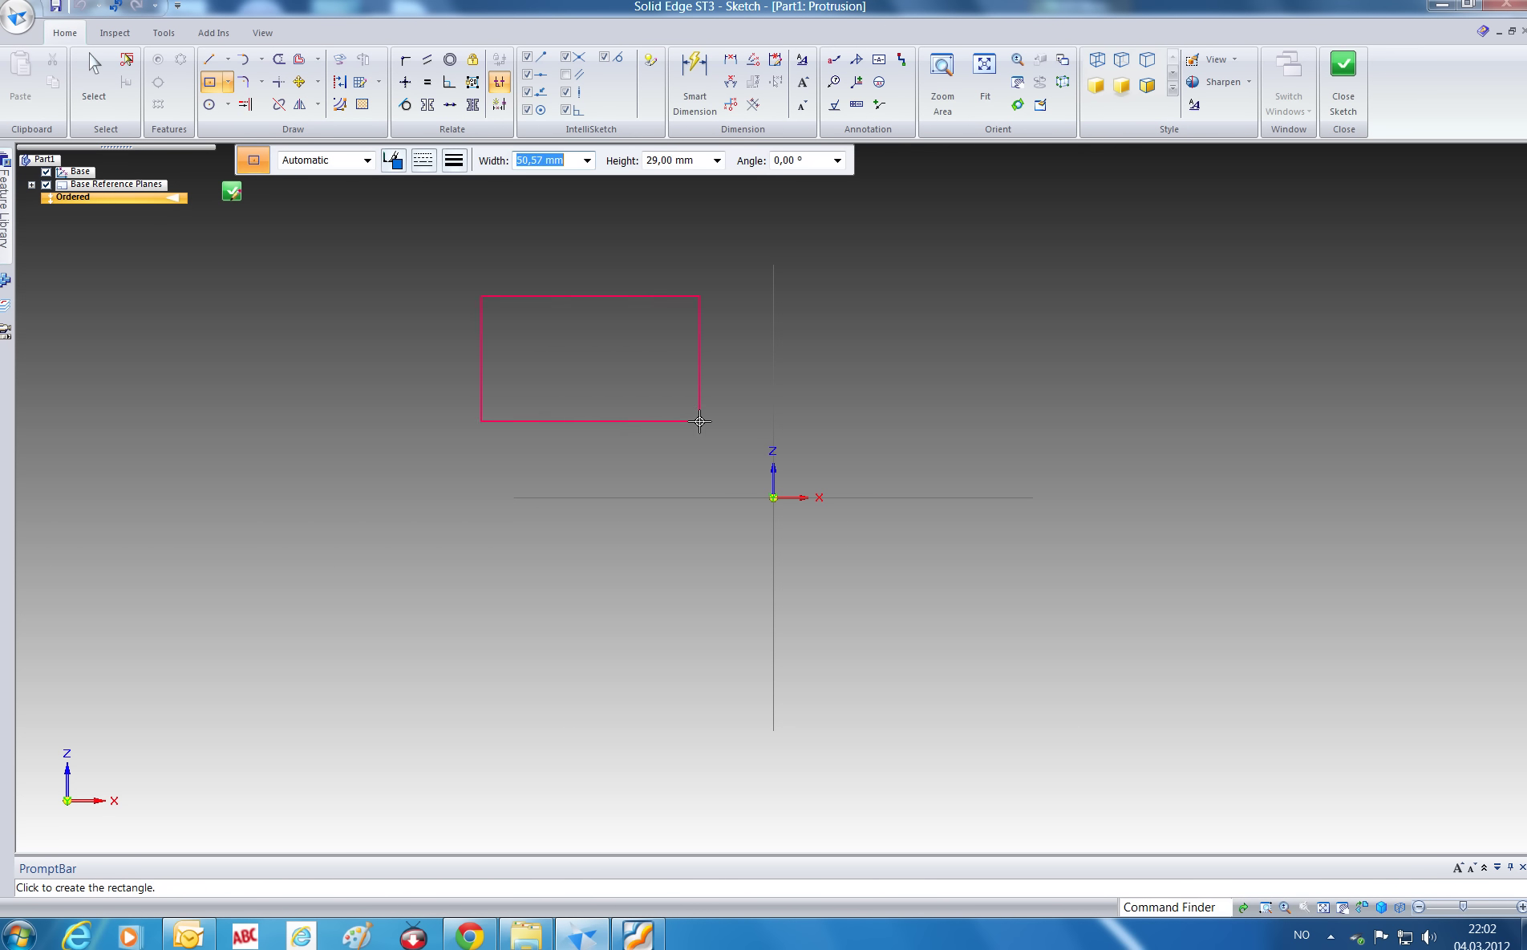
left_click(700, 435)
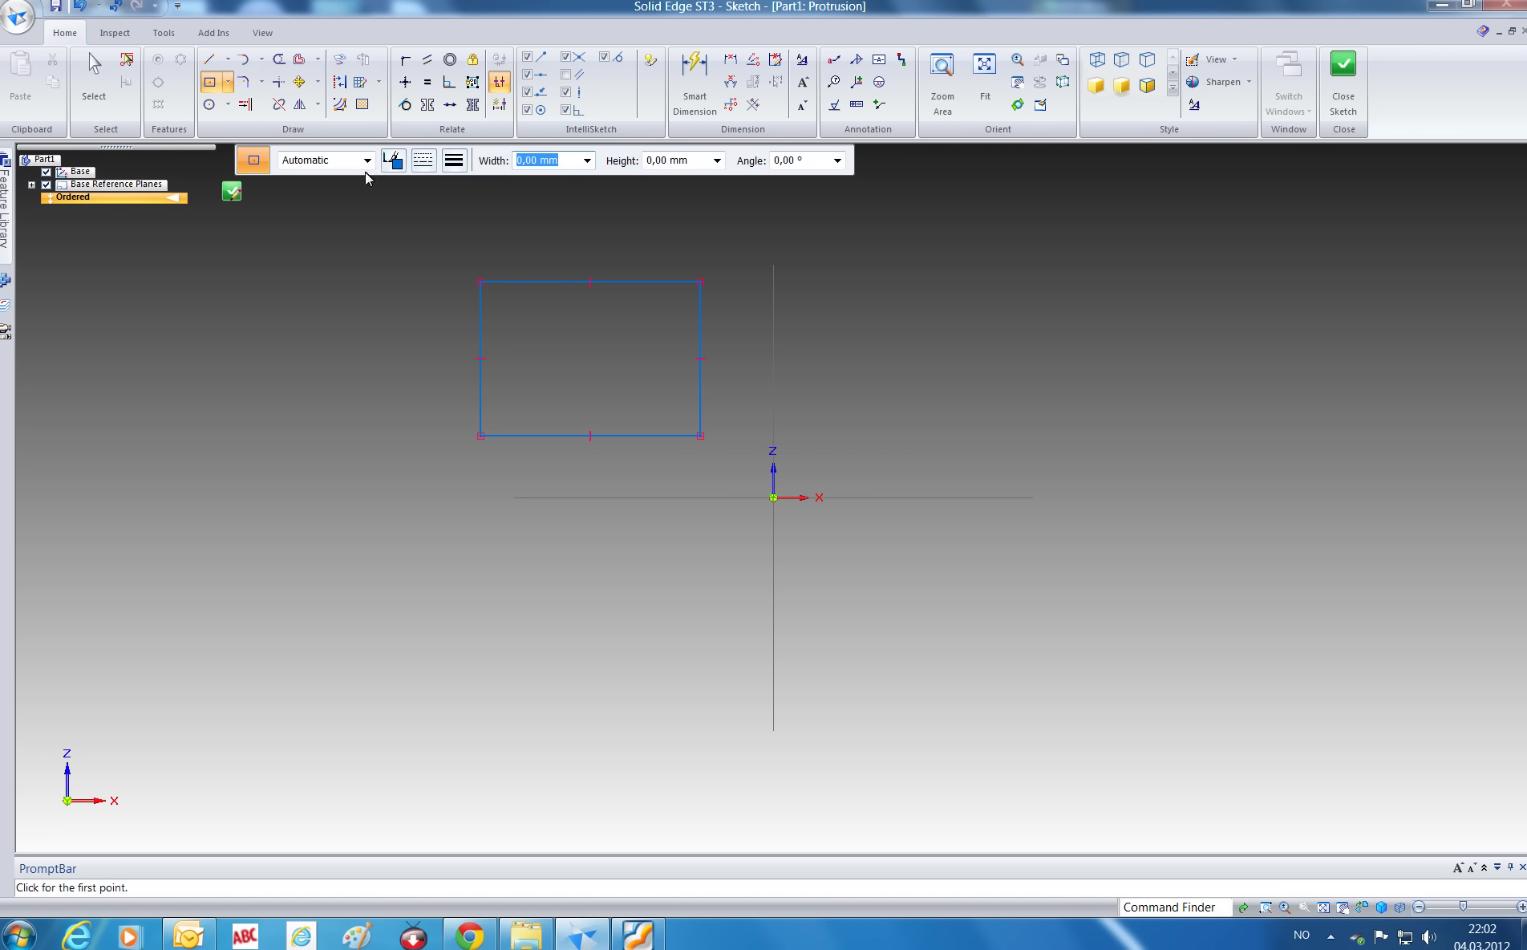
left_click(79, 6)
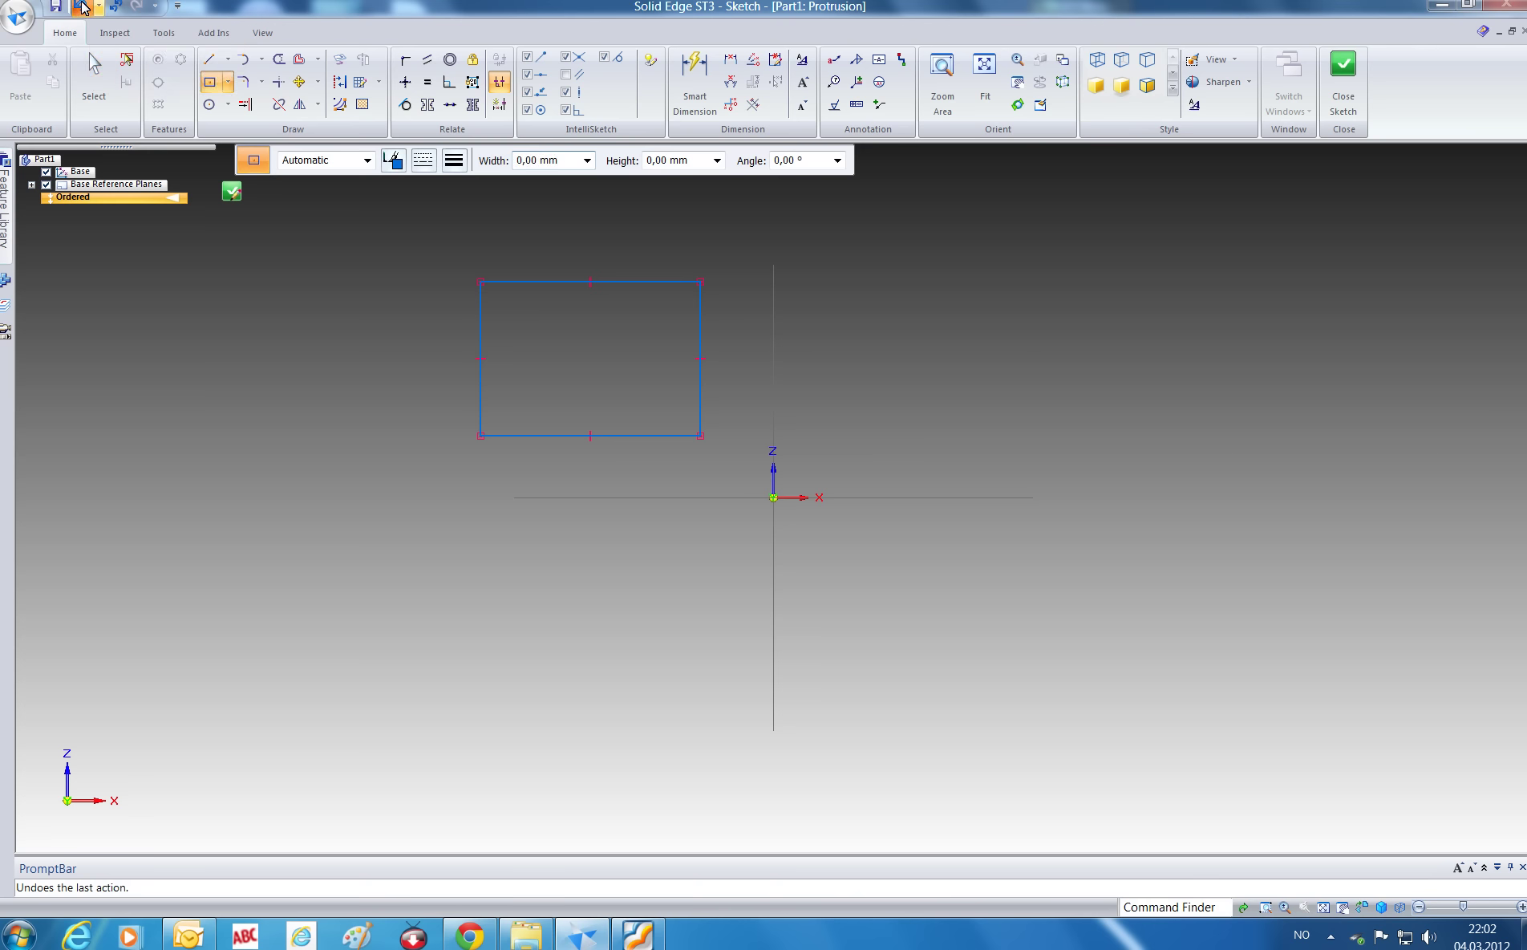
- Draw a rectangle about 107 by 61 mm, centred on the origin by connecting its upper and left edge midpoints to the reference axes
left_click(210, 84)
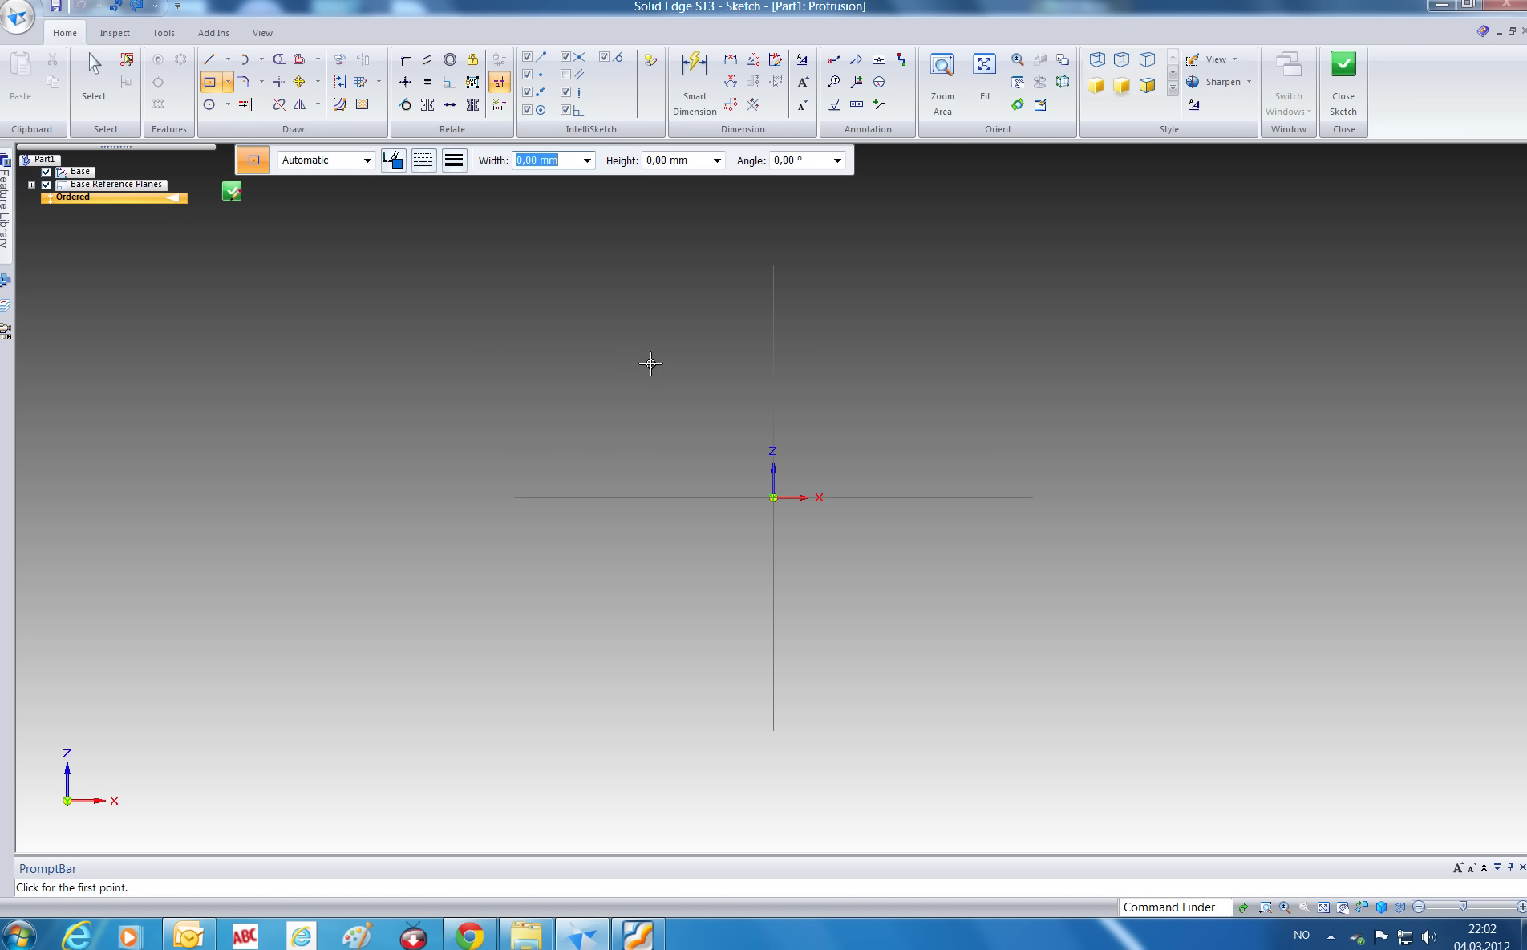
mouse_move(647, 366)
left_mouse_down()
mouse_move(701, 440)
mouse_move(846, 561)
mouse_move(1006, 644)
left_mouse_up()
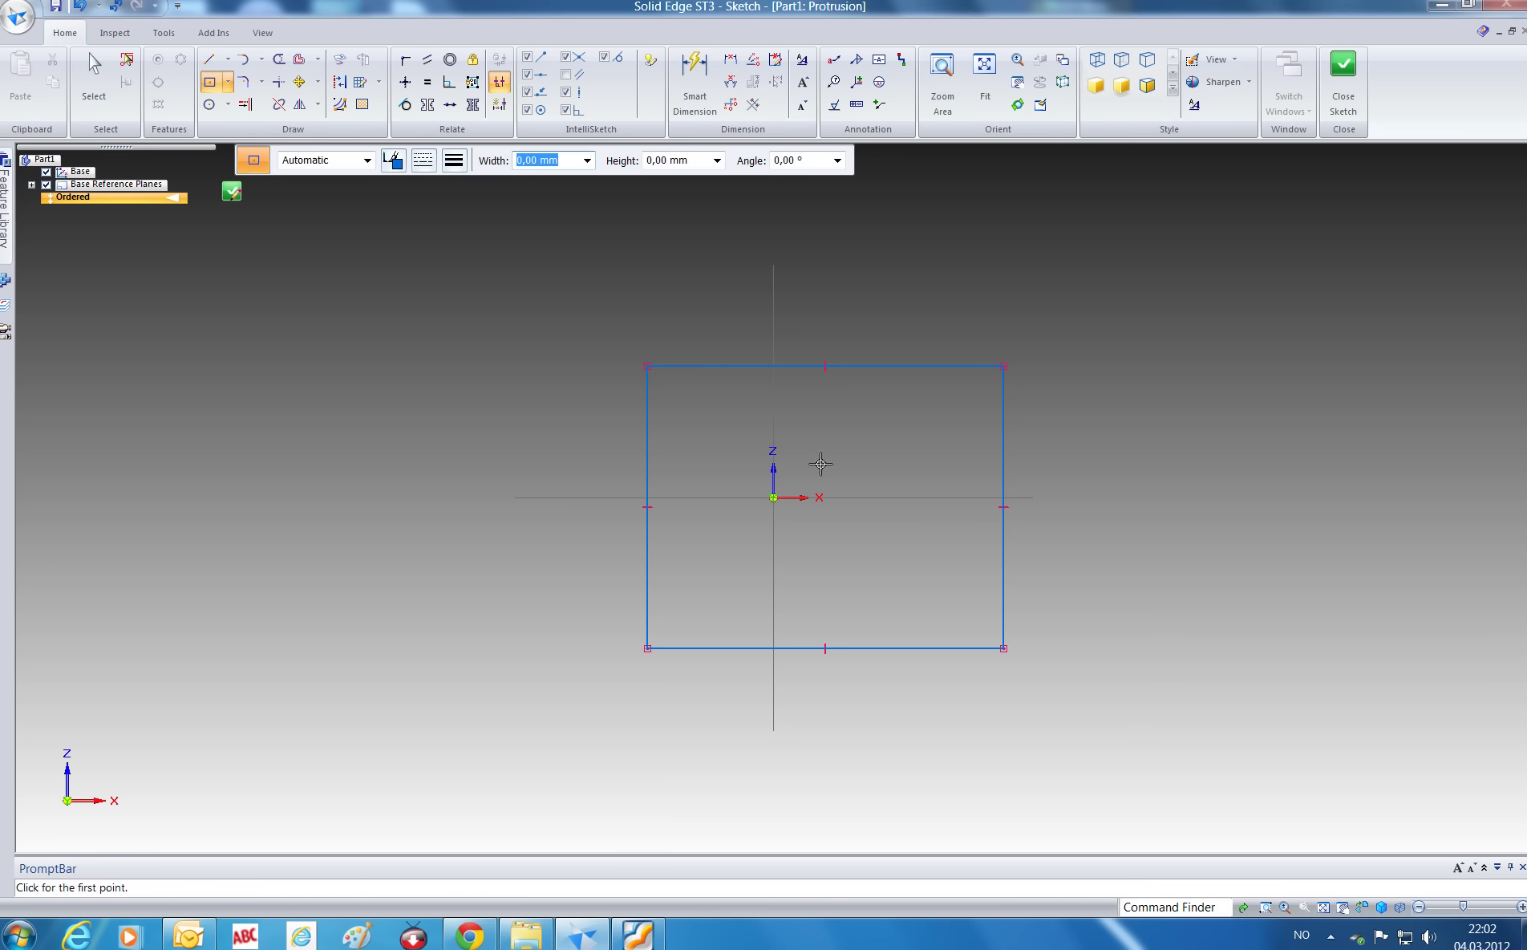
left_click(406, 66)
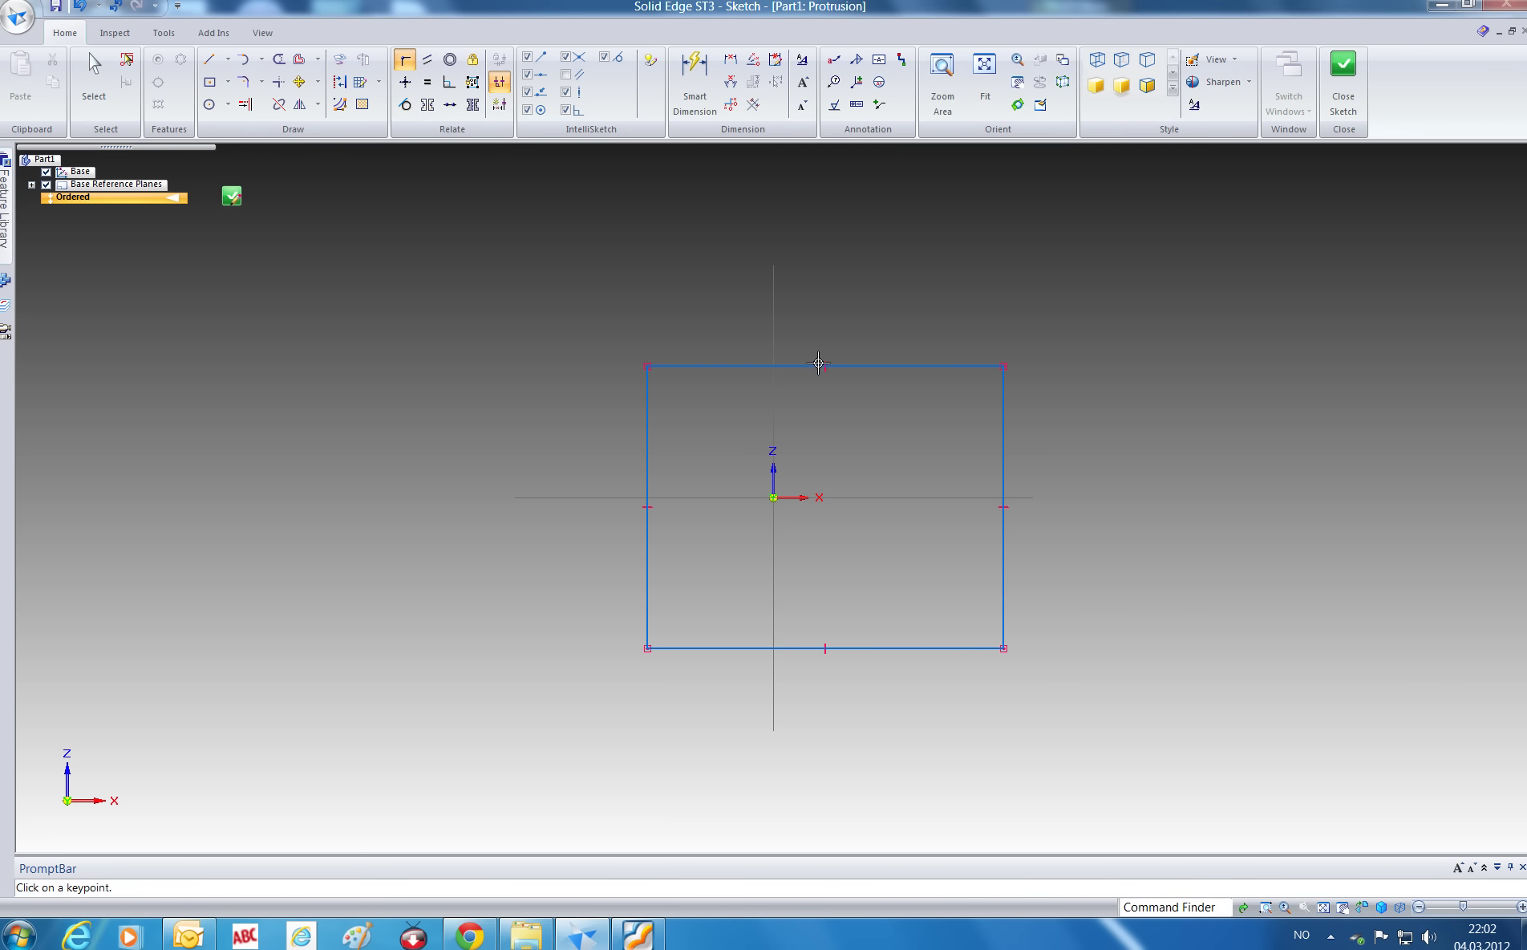
left_click(826, 366)
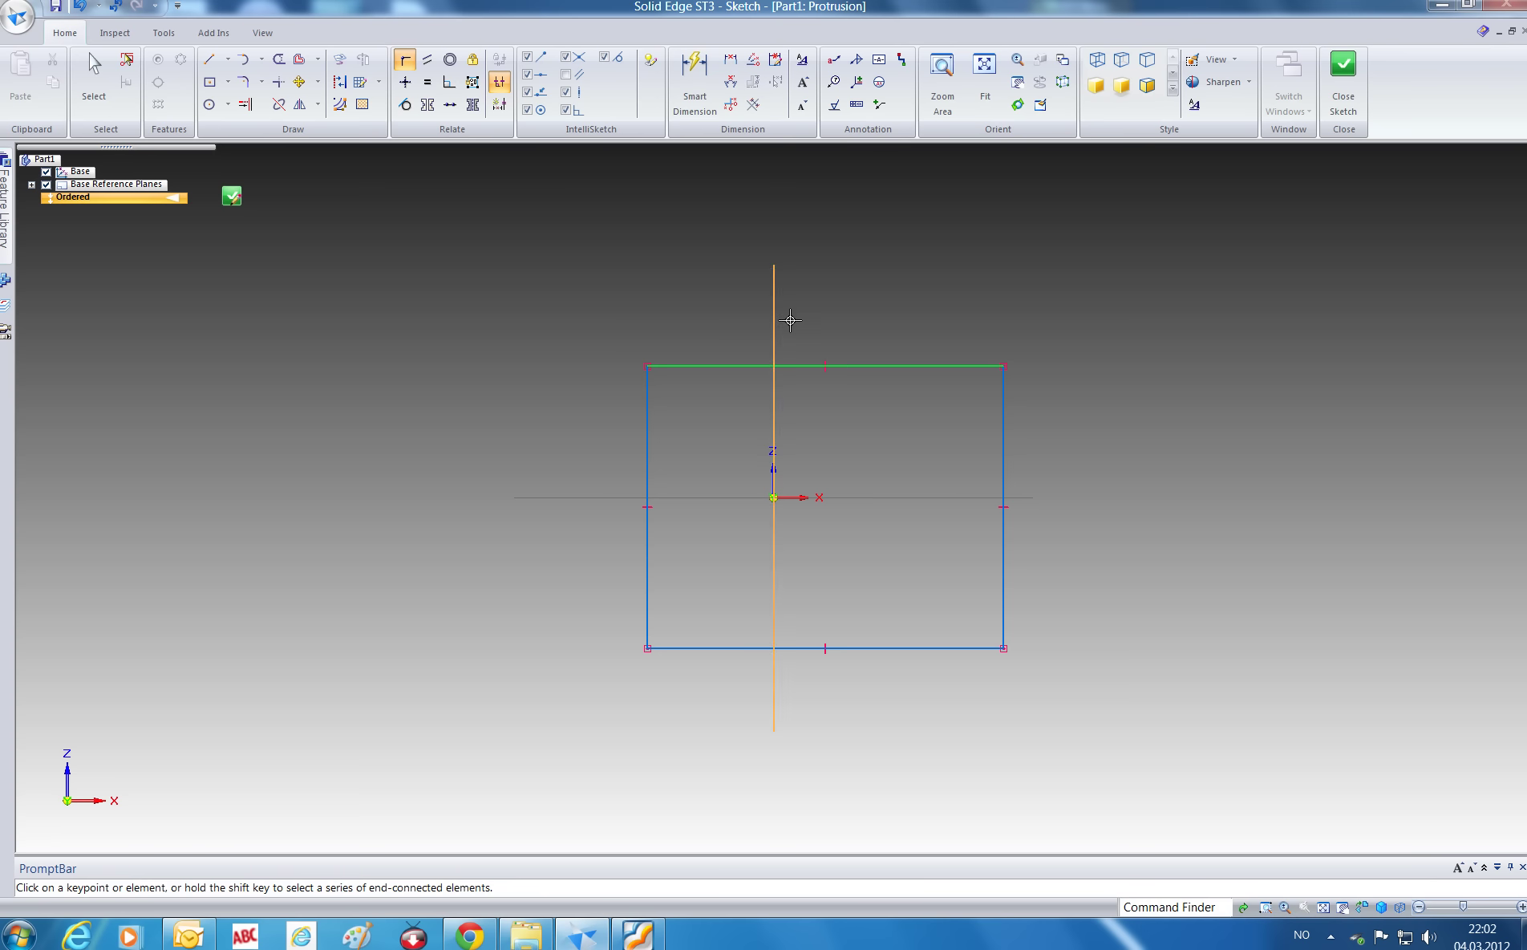
left_click(774, 310)
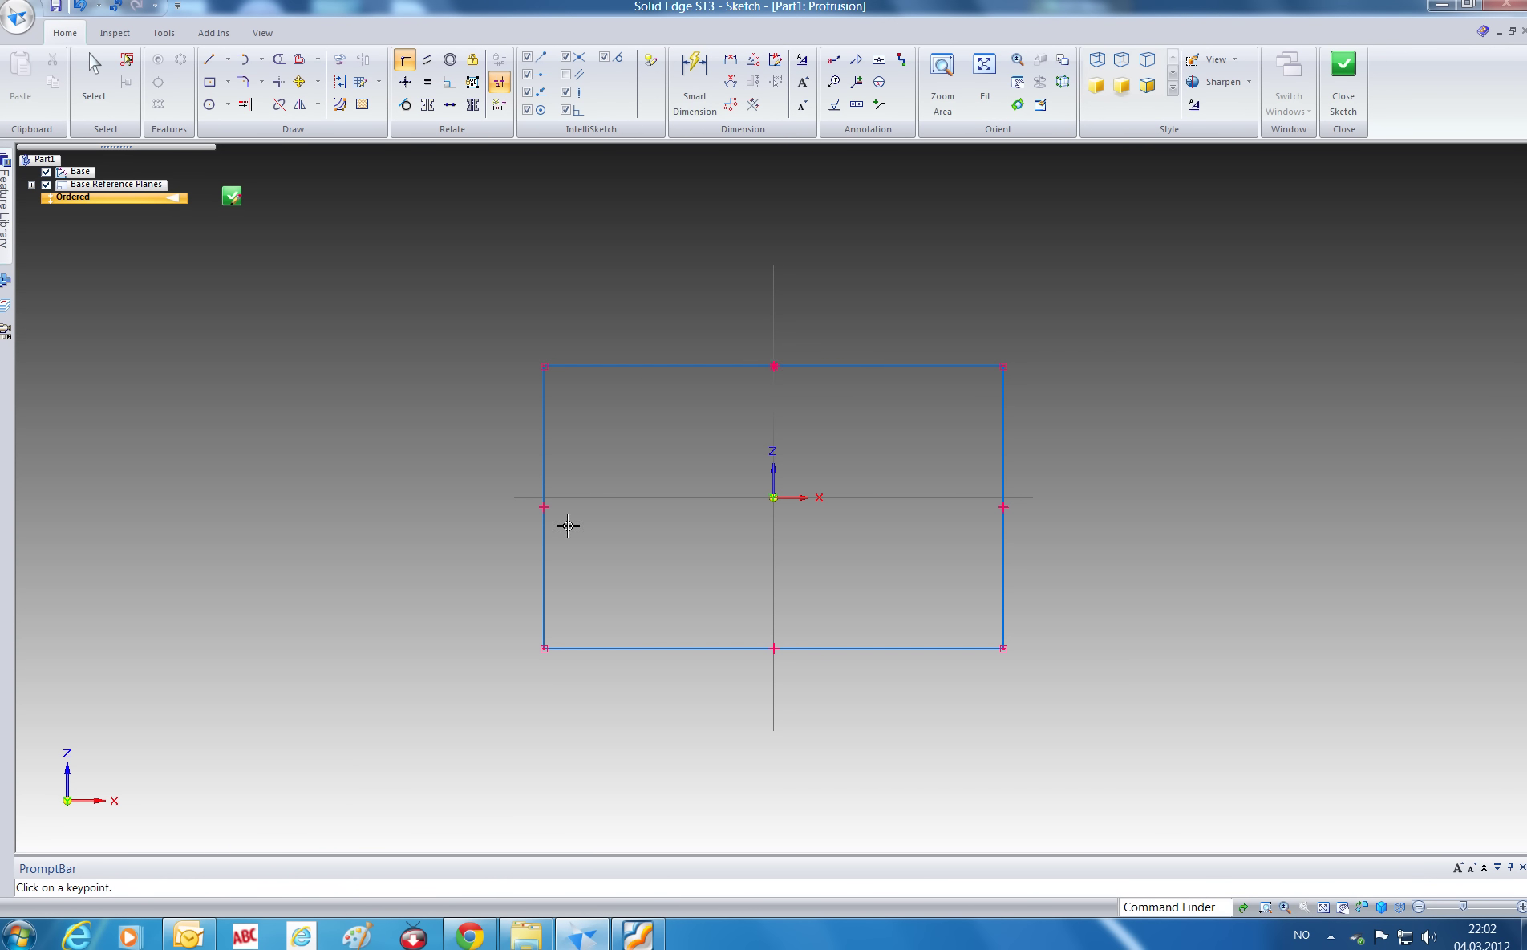
left_click(542, 507)
left_click(524, 498)
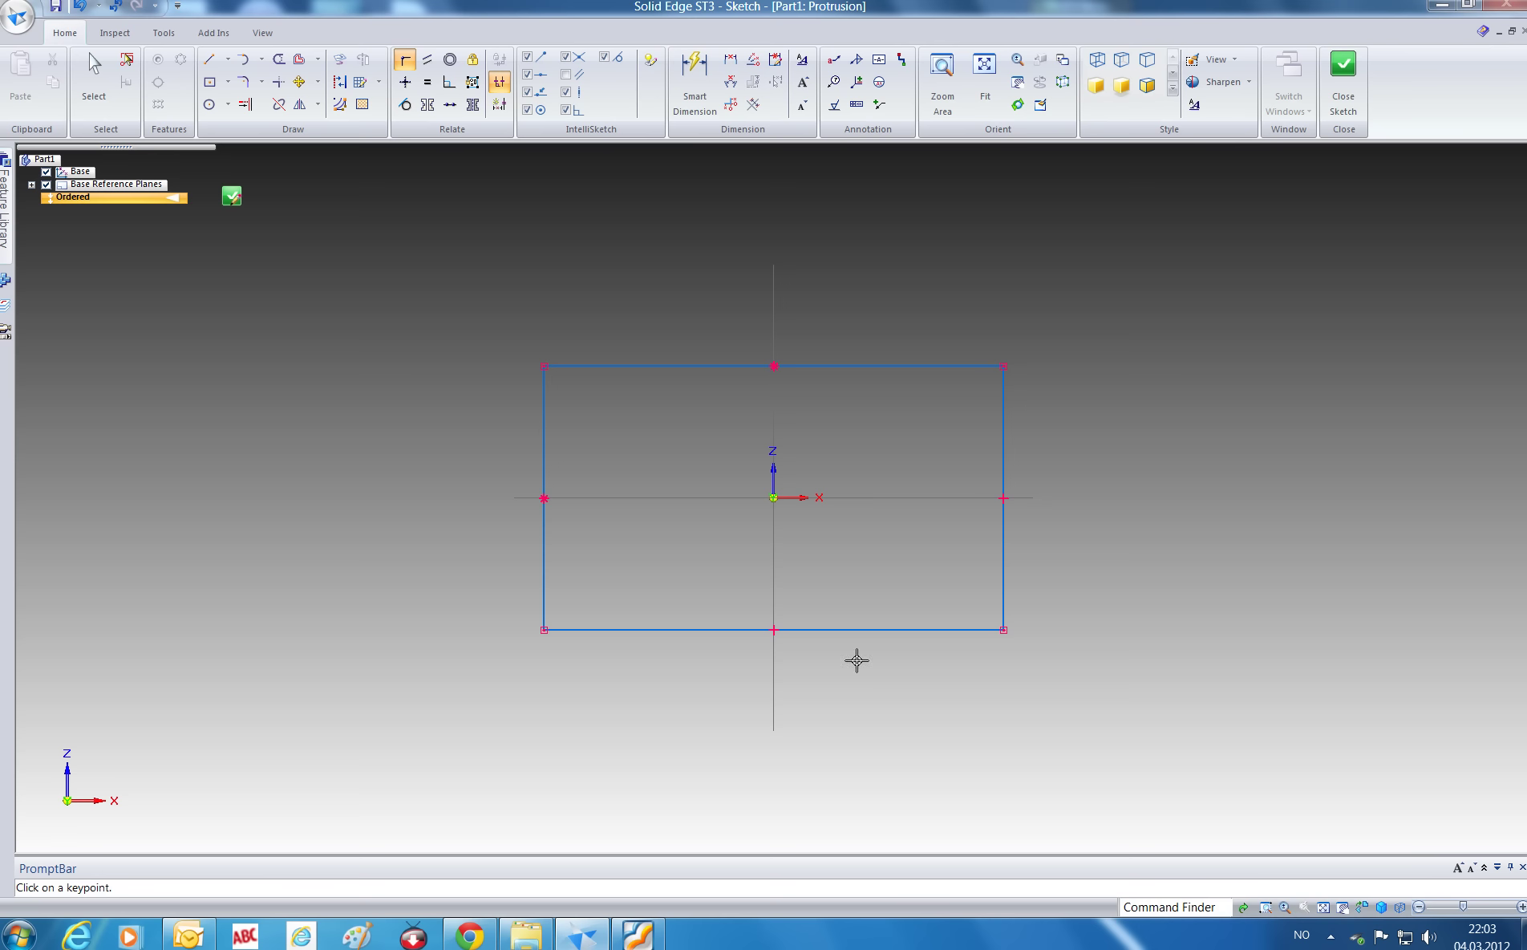
- Dimension the rectangle's lower edge with Smart Dimension and set its length to 120 mm
left_click(696, 72)
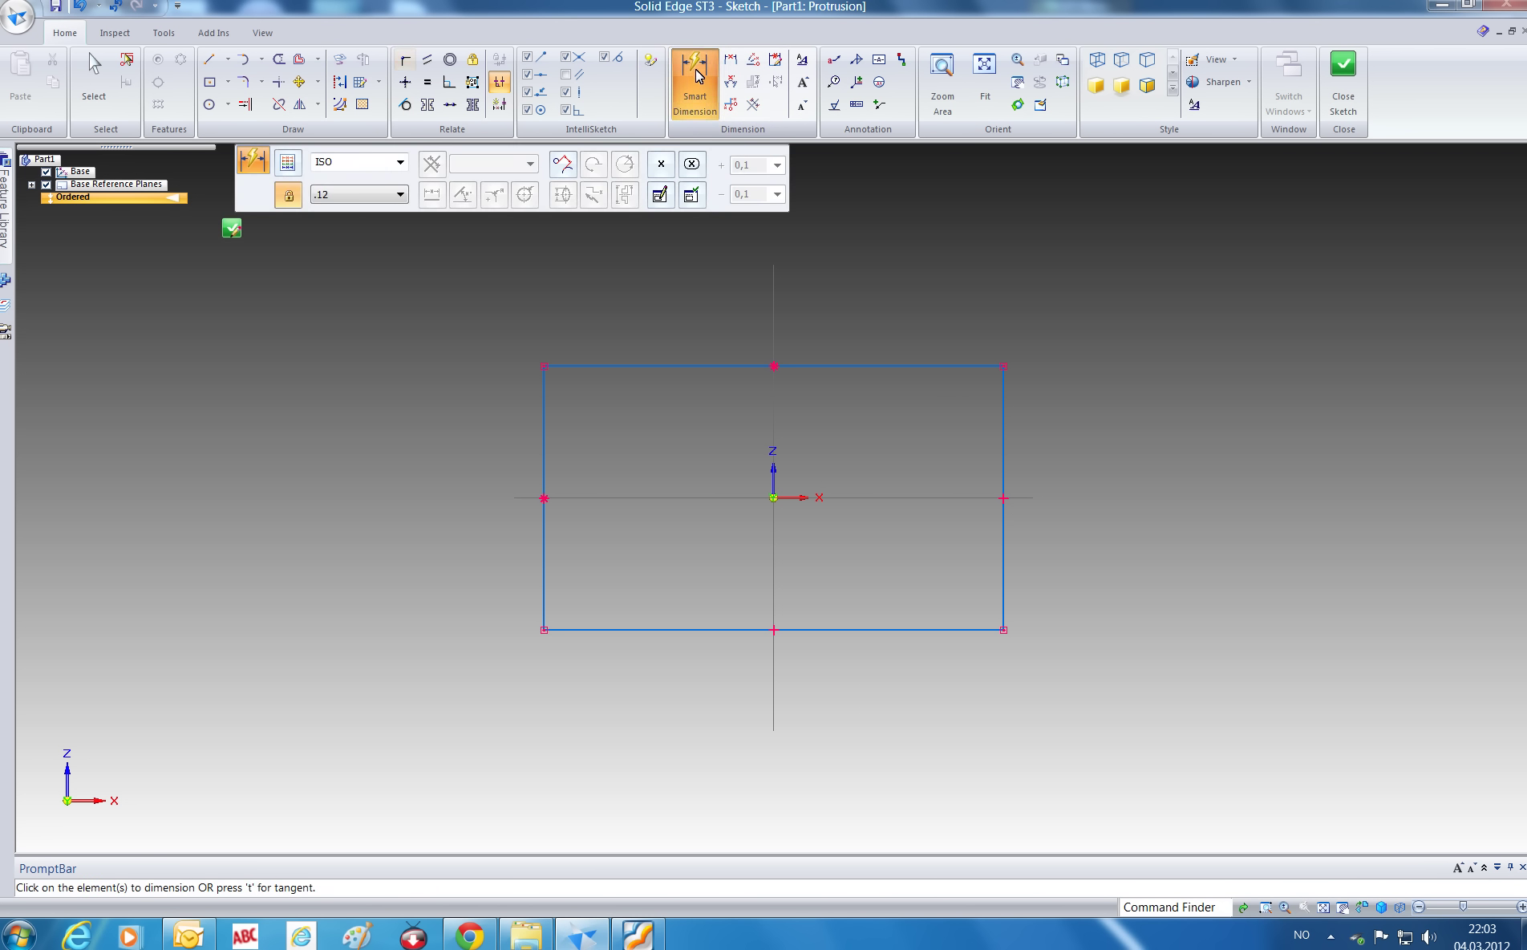
left_click(724, 631)
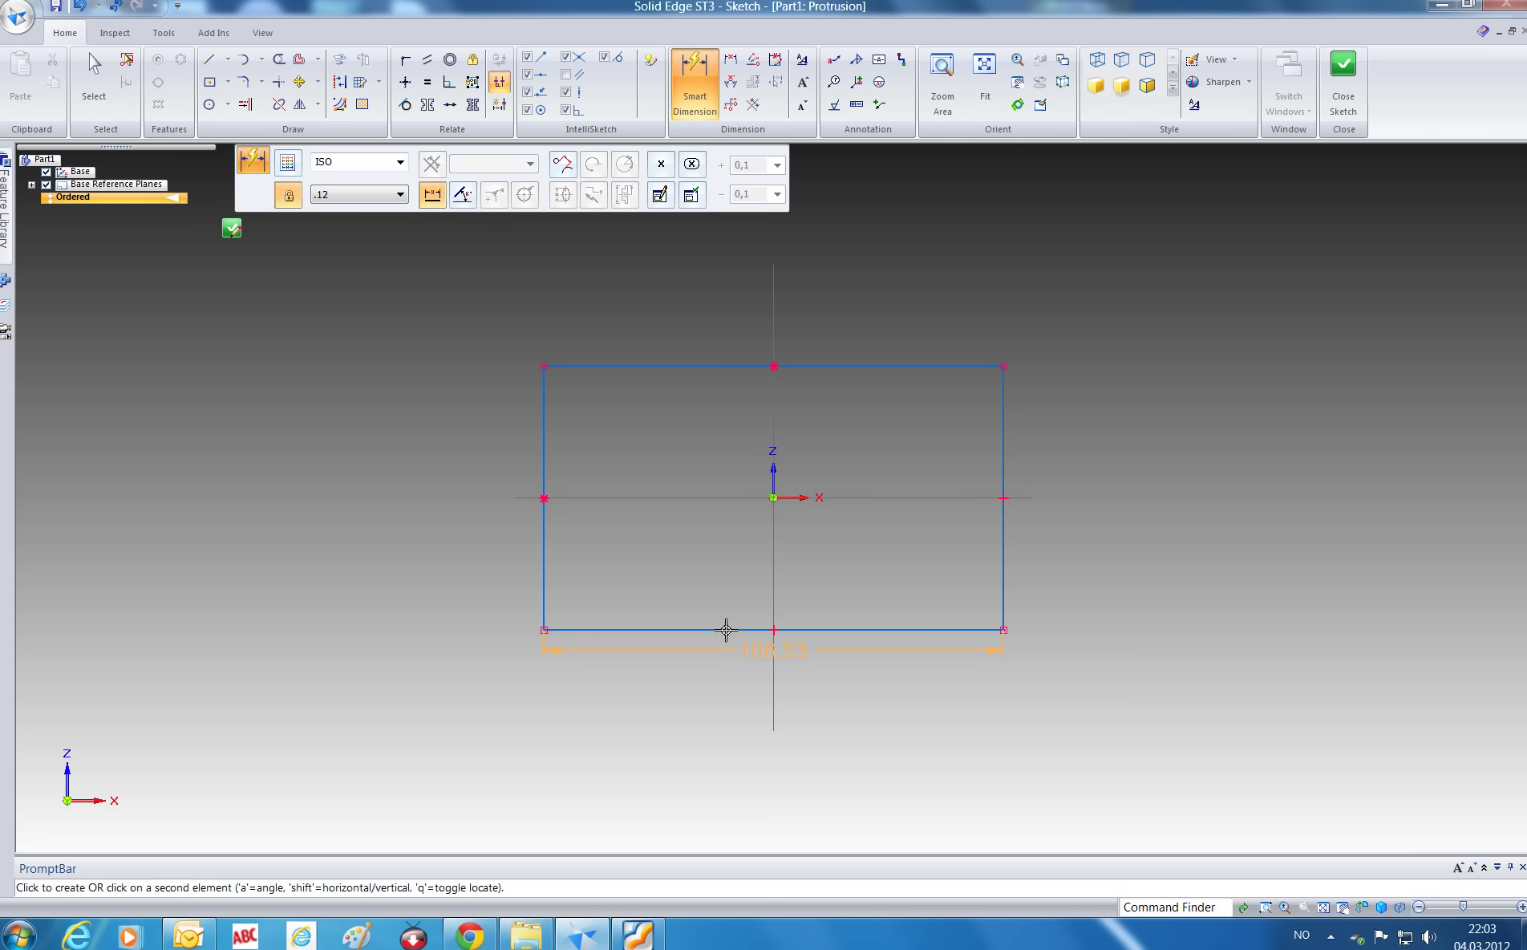
left_click(734, 687)
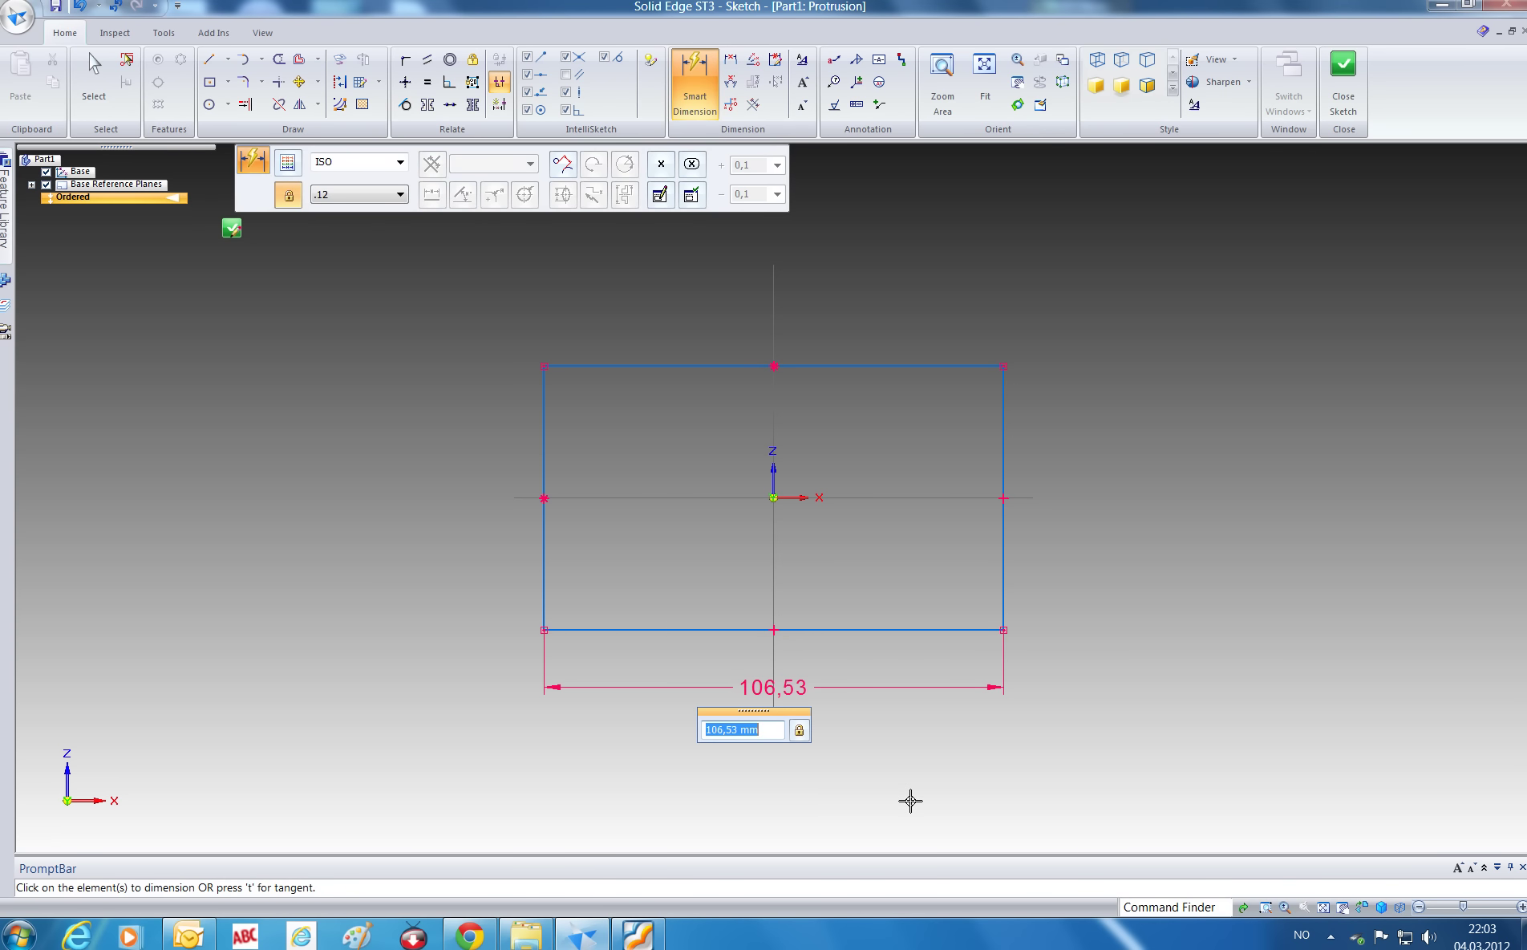
type("120")
key("Return")
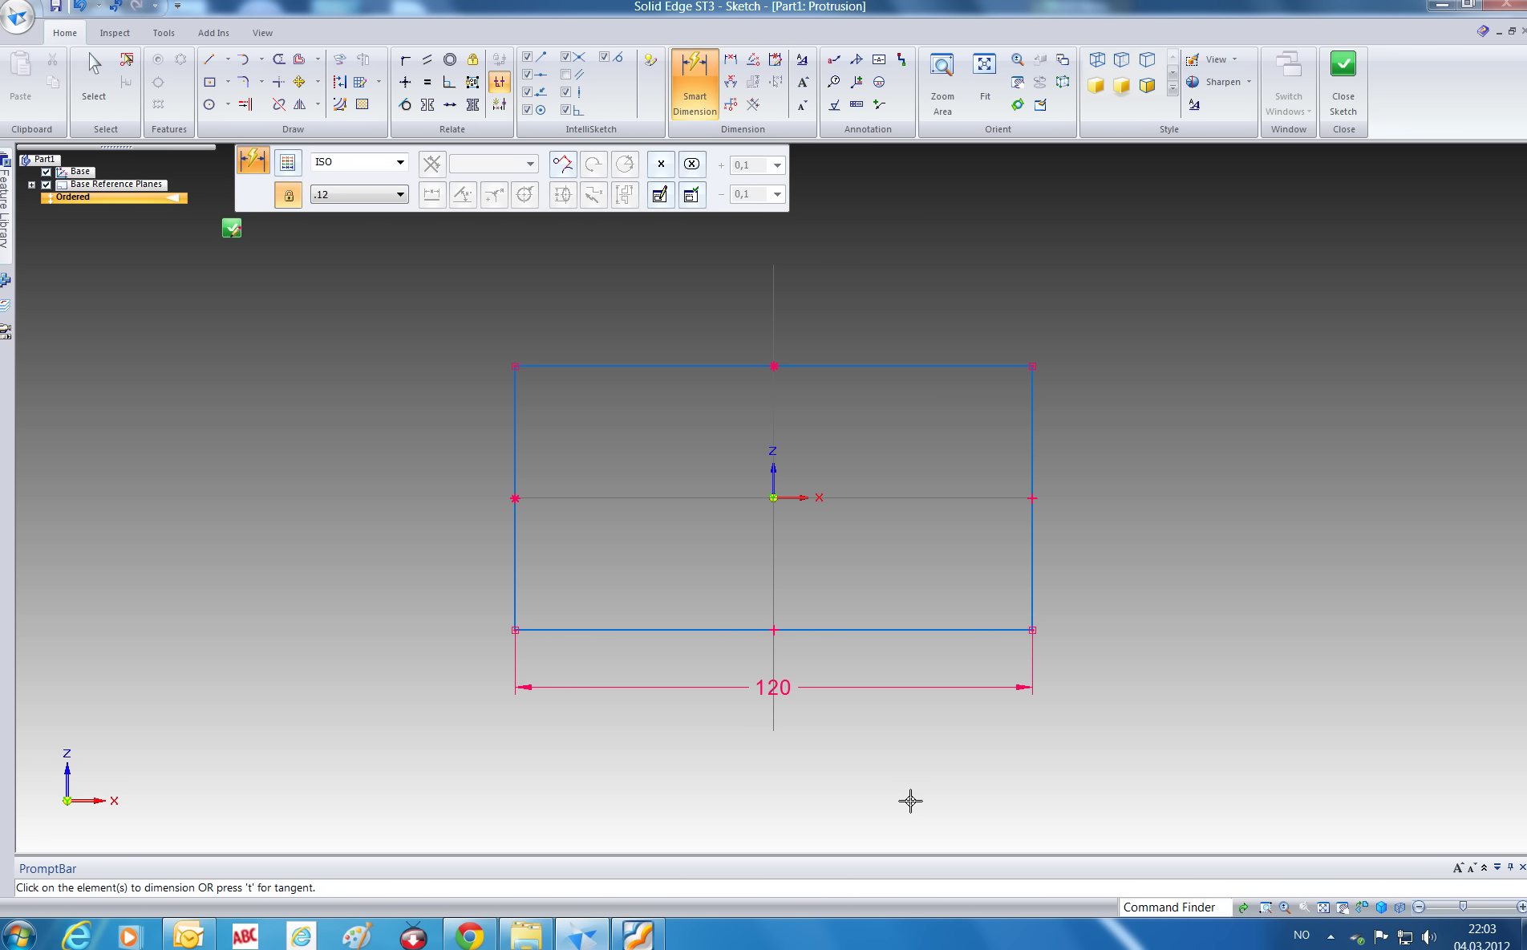
- Dimension the rectangle's right edge and set its height to 30 mm
left_click(1031, 449)
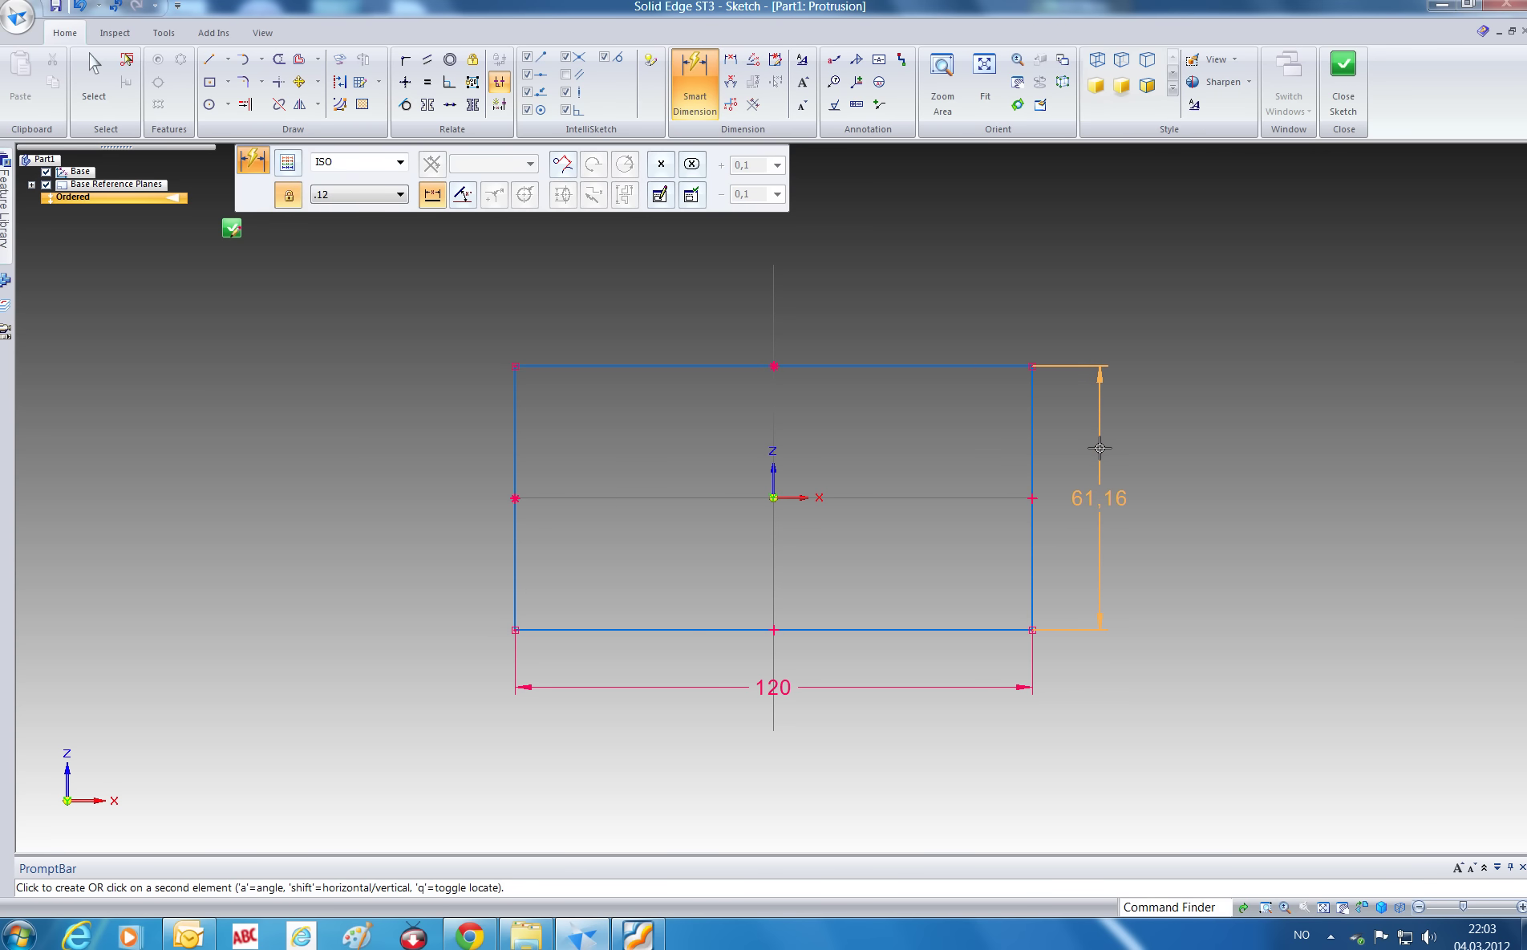
left_click(1100, 448)
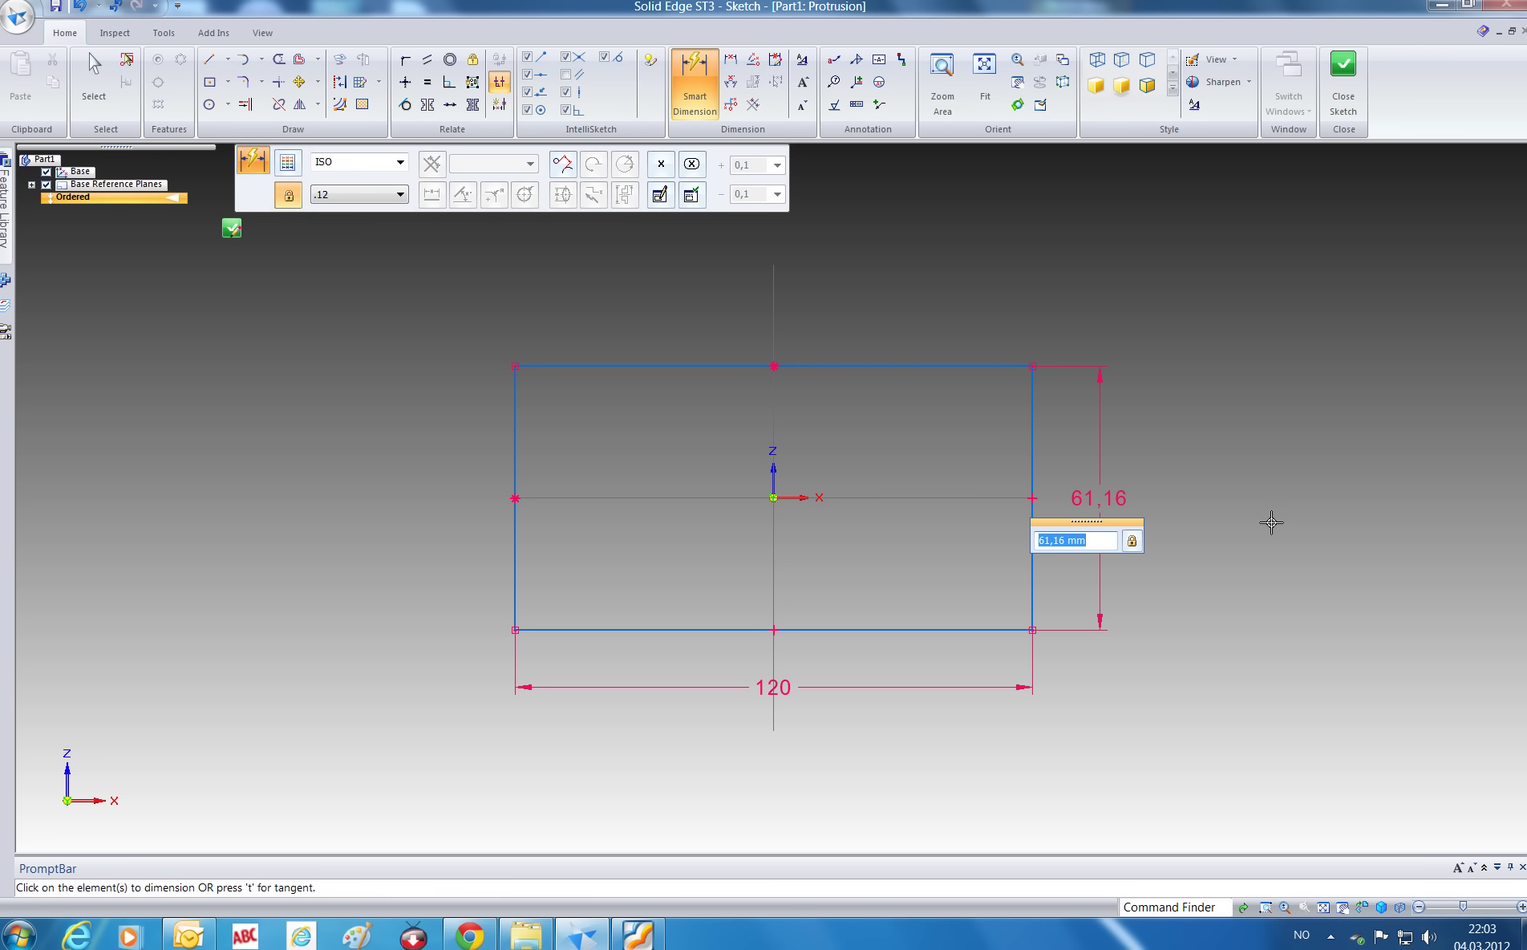
type("30")
key("Return")
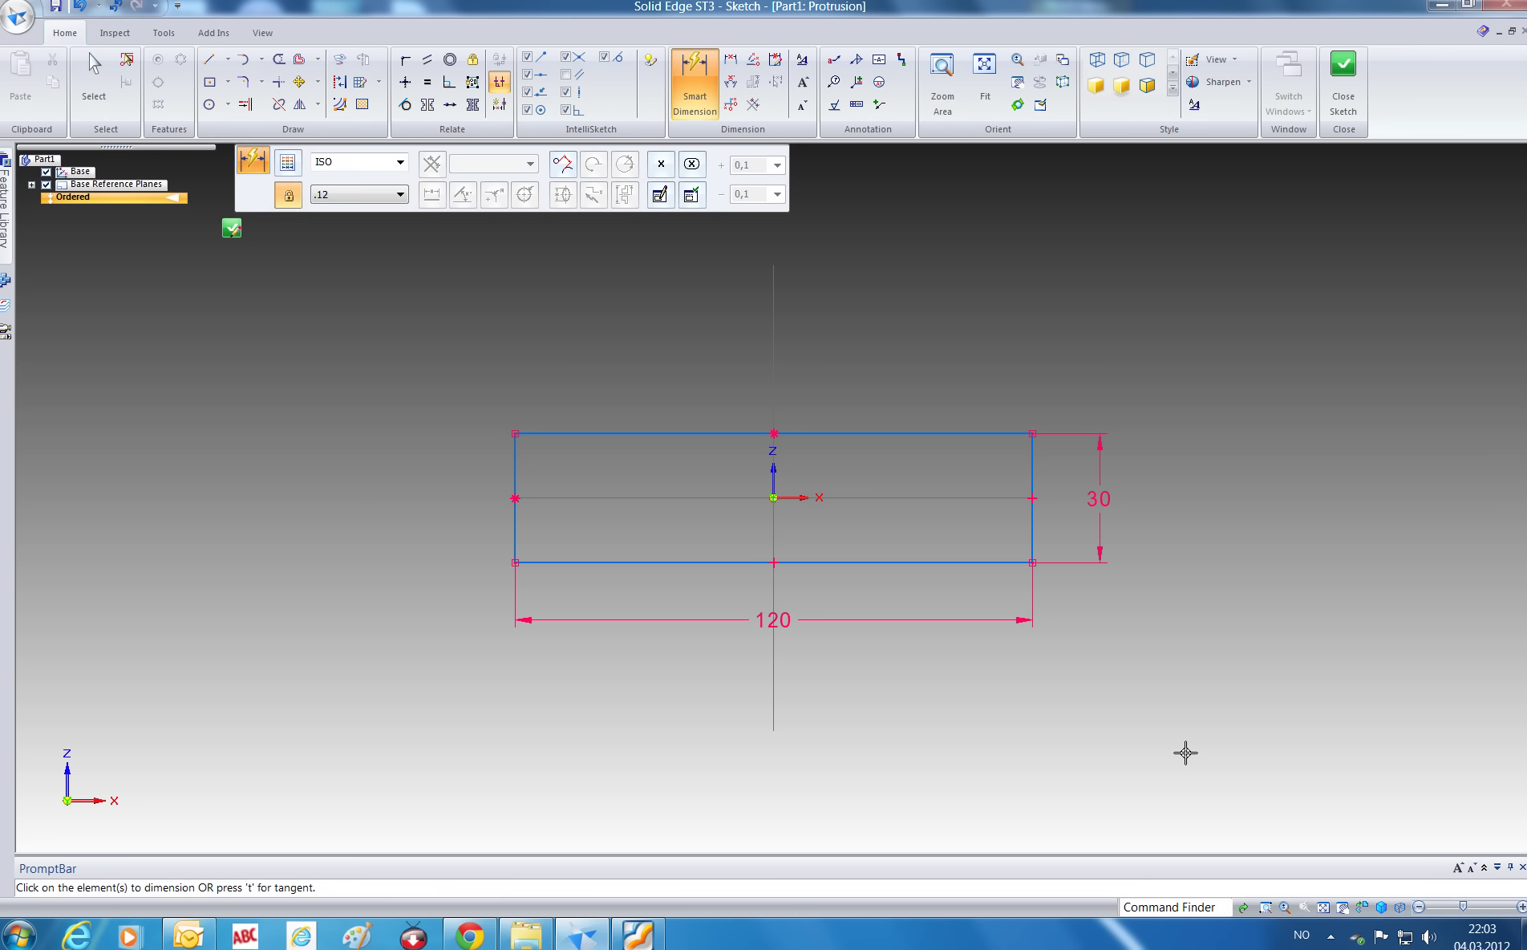
- Close the sketch and extrude the rectangular profile 60 mm in the positive Y direction, finishing the protrusion
left_click(1349, 72)
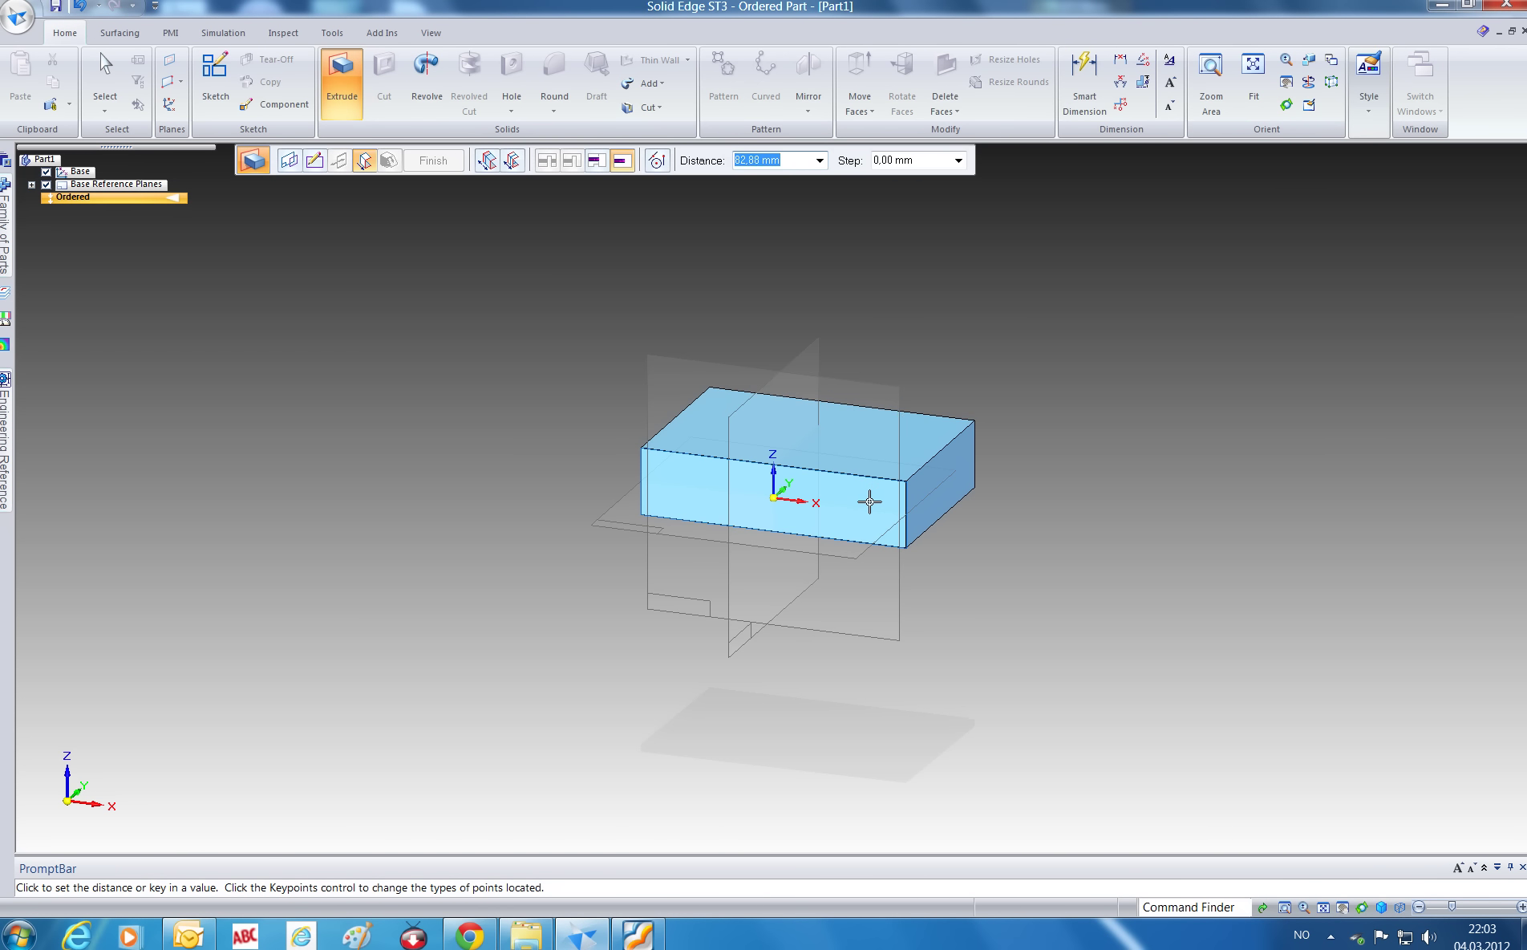
type("60")
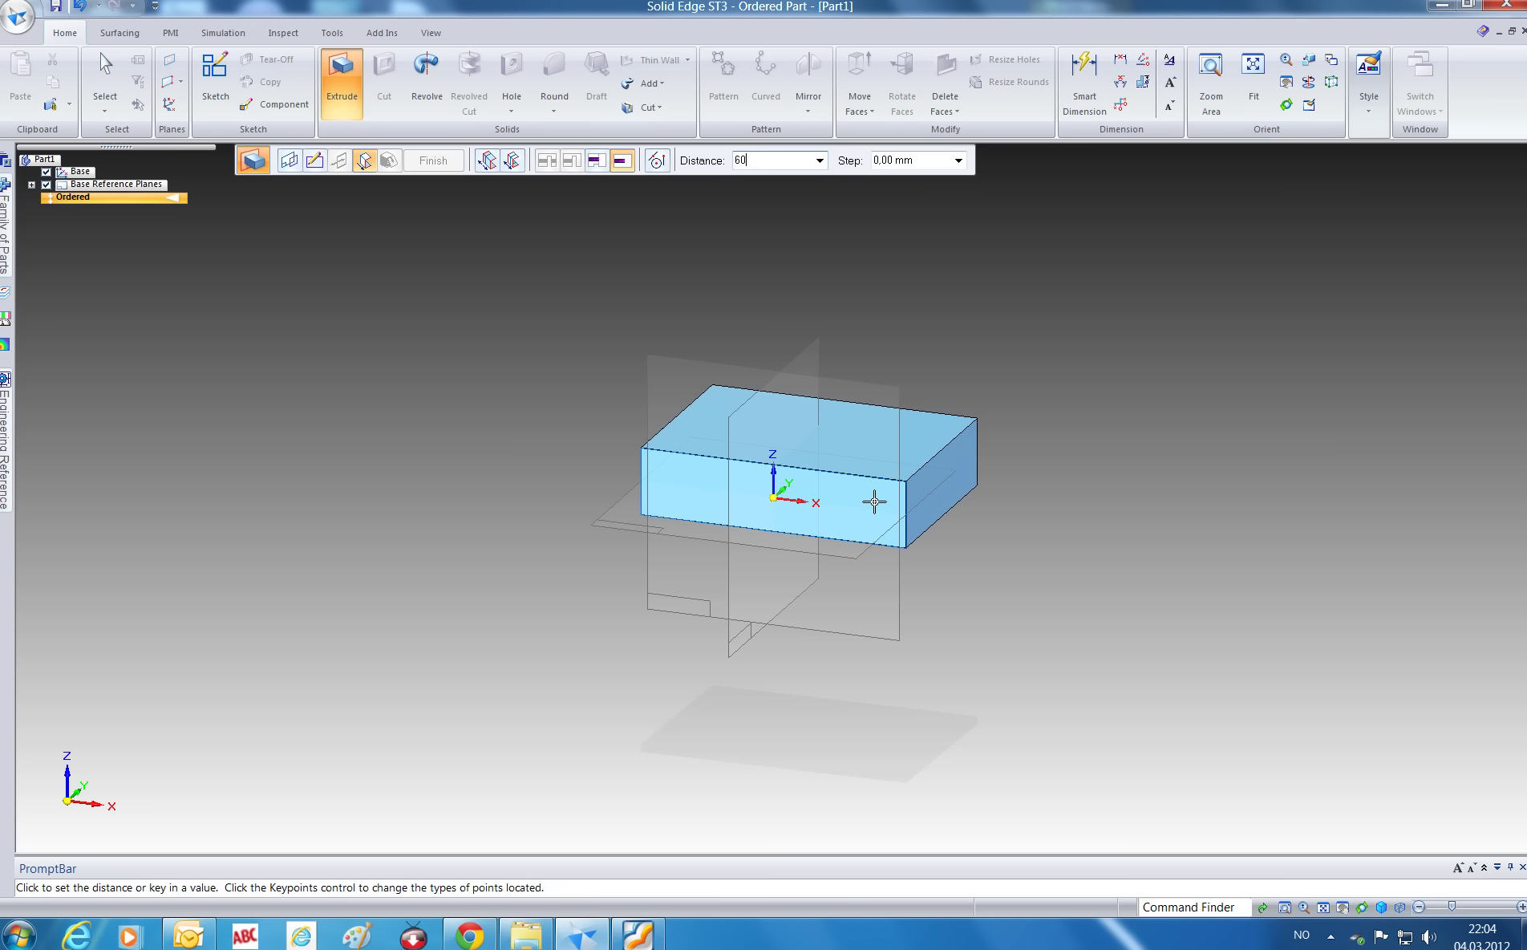
key("Tab")
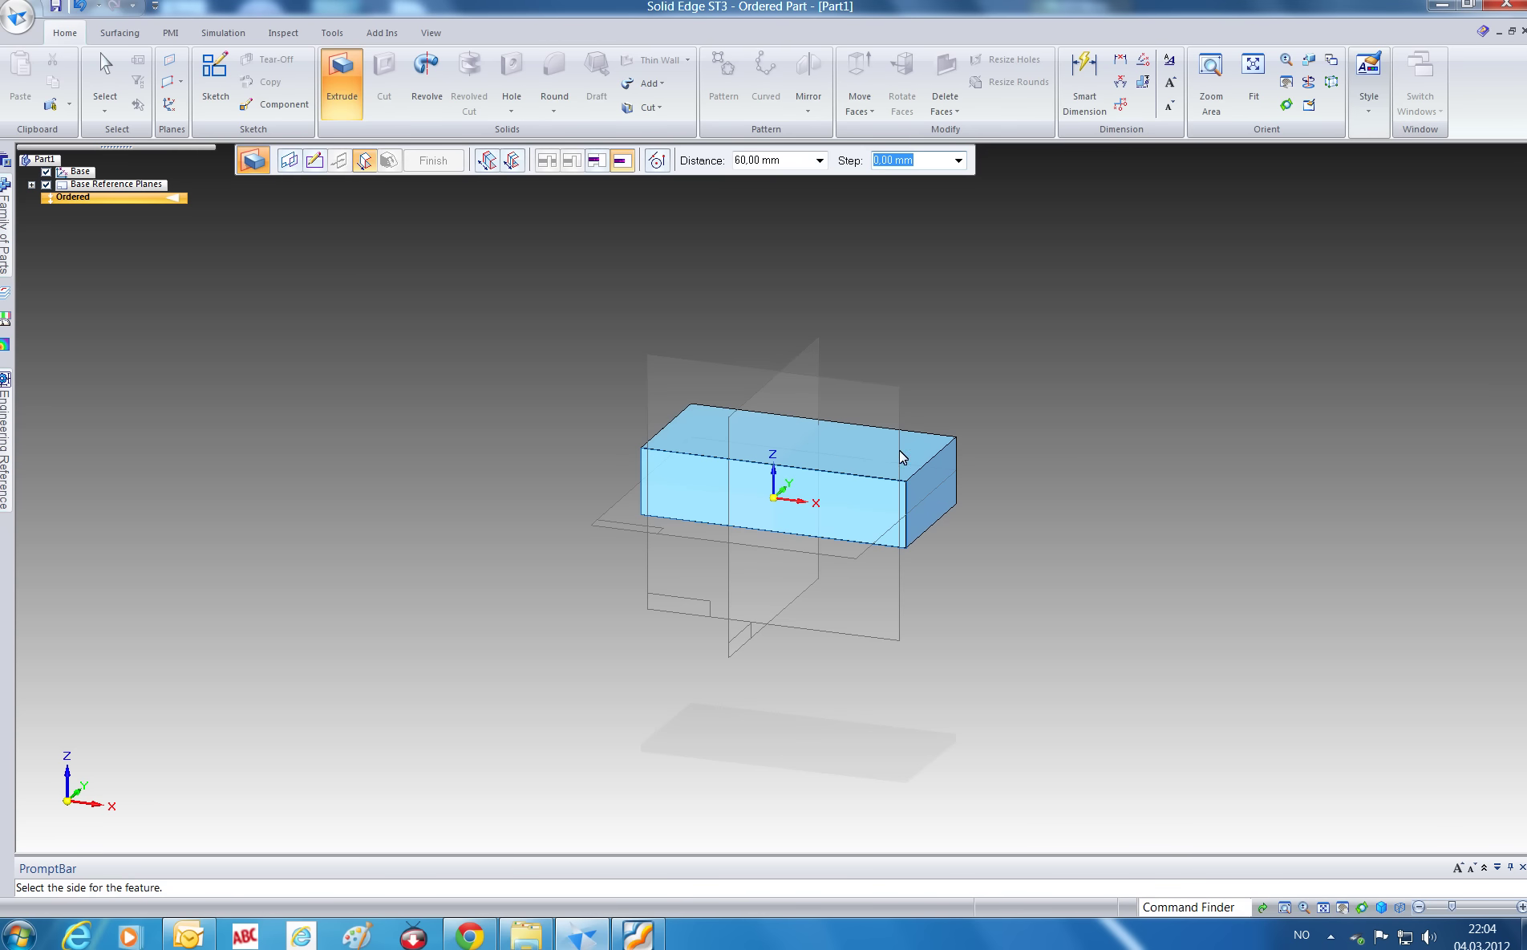
left_click(1008, 332)
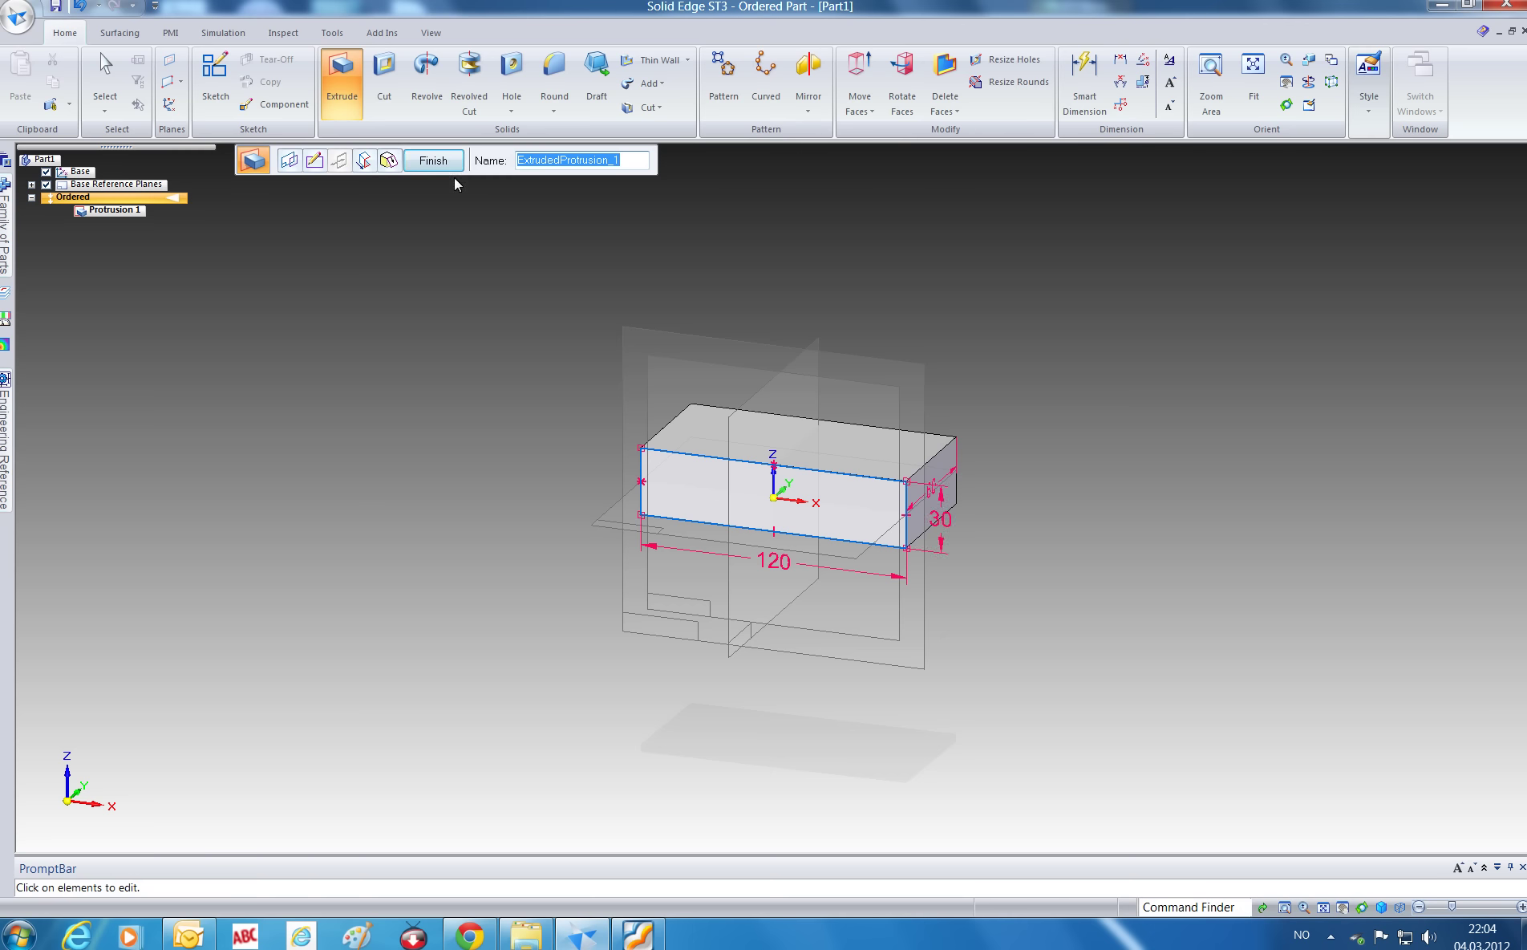
left_click(433, 160)
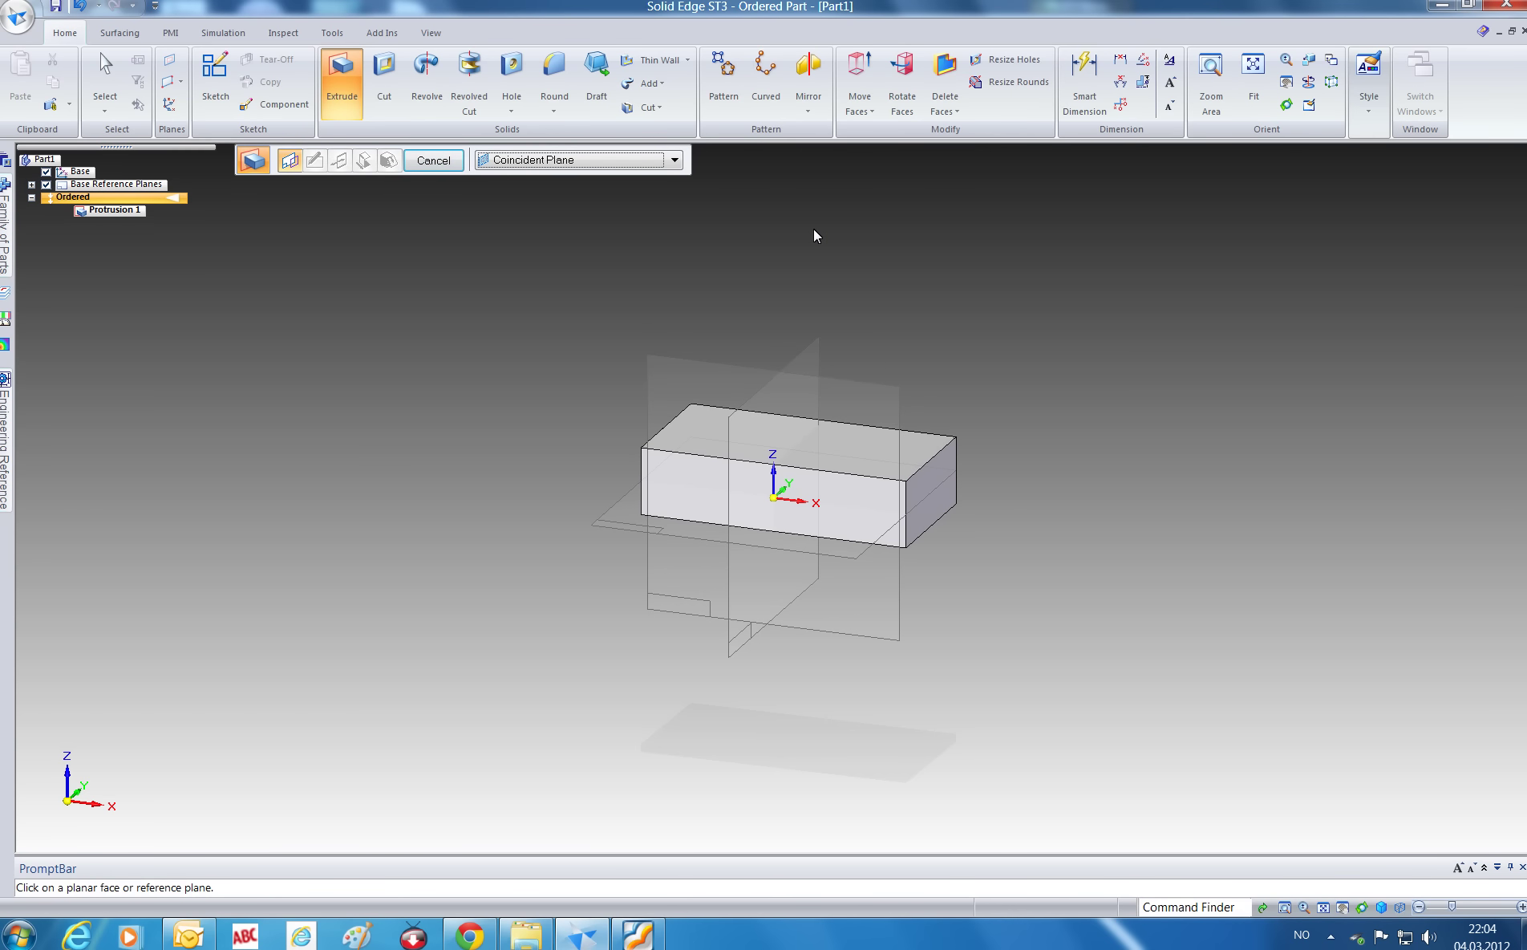
- Save the part as grad1.par in the TIP B folder
left_click(53, 8)
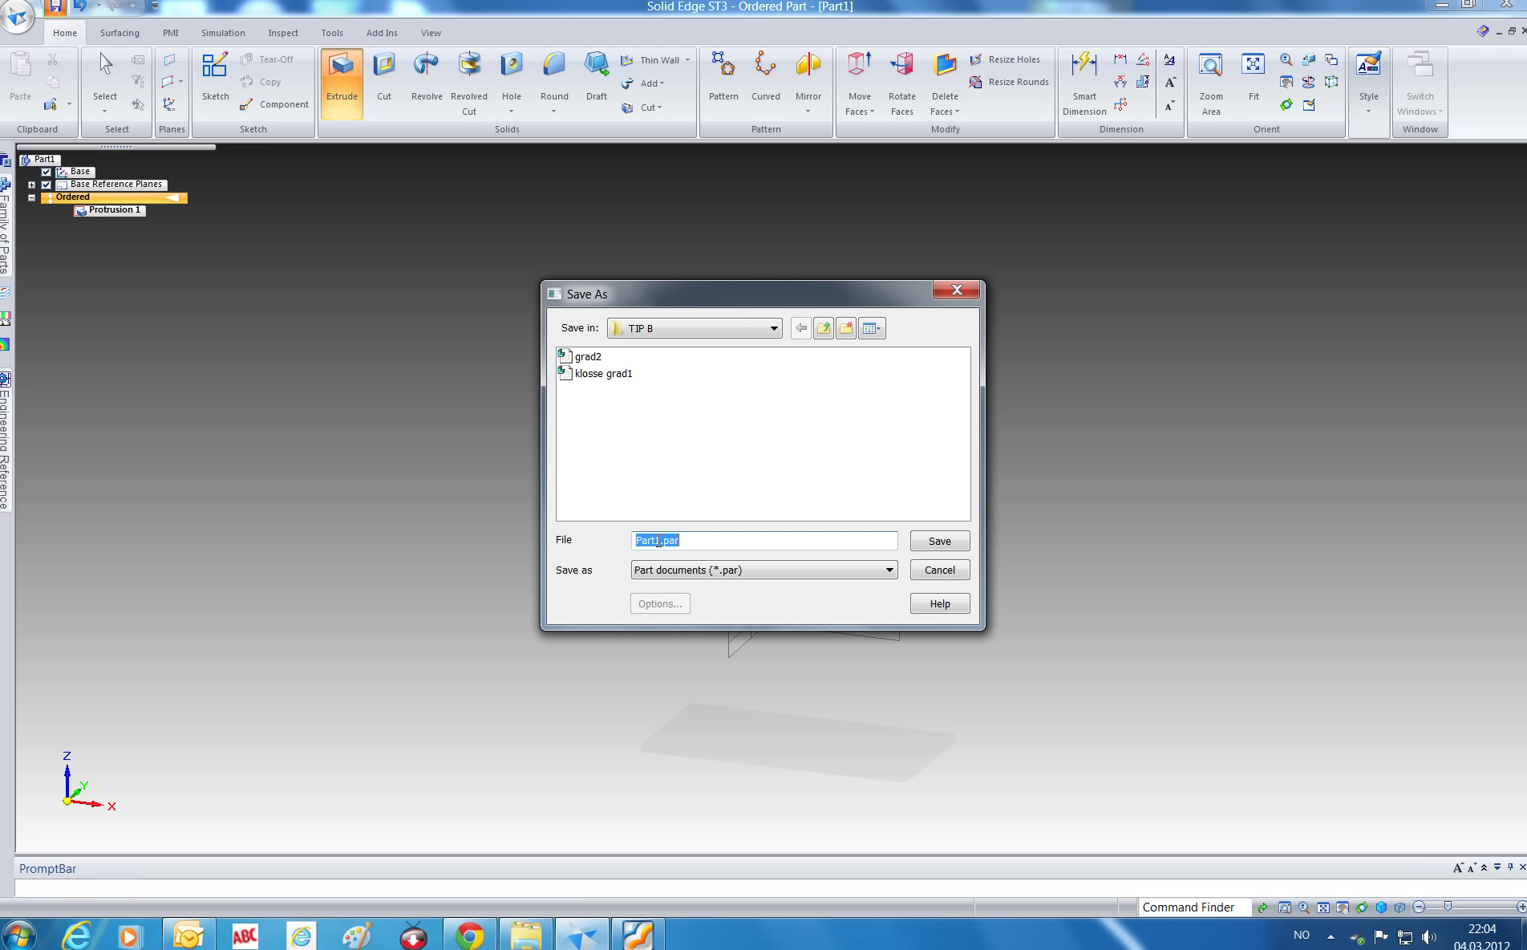
left_click_drag(656, 539, 622, 539)
double_click(660, 542)
type("grad")
left_click(941, 541)
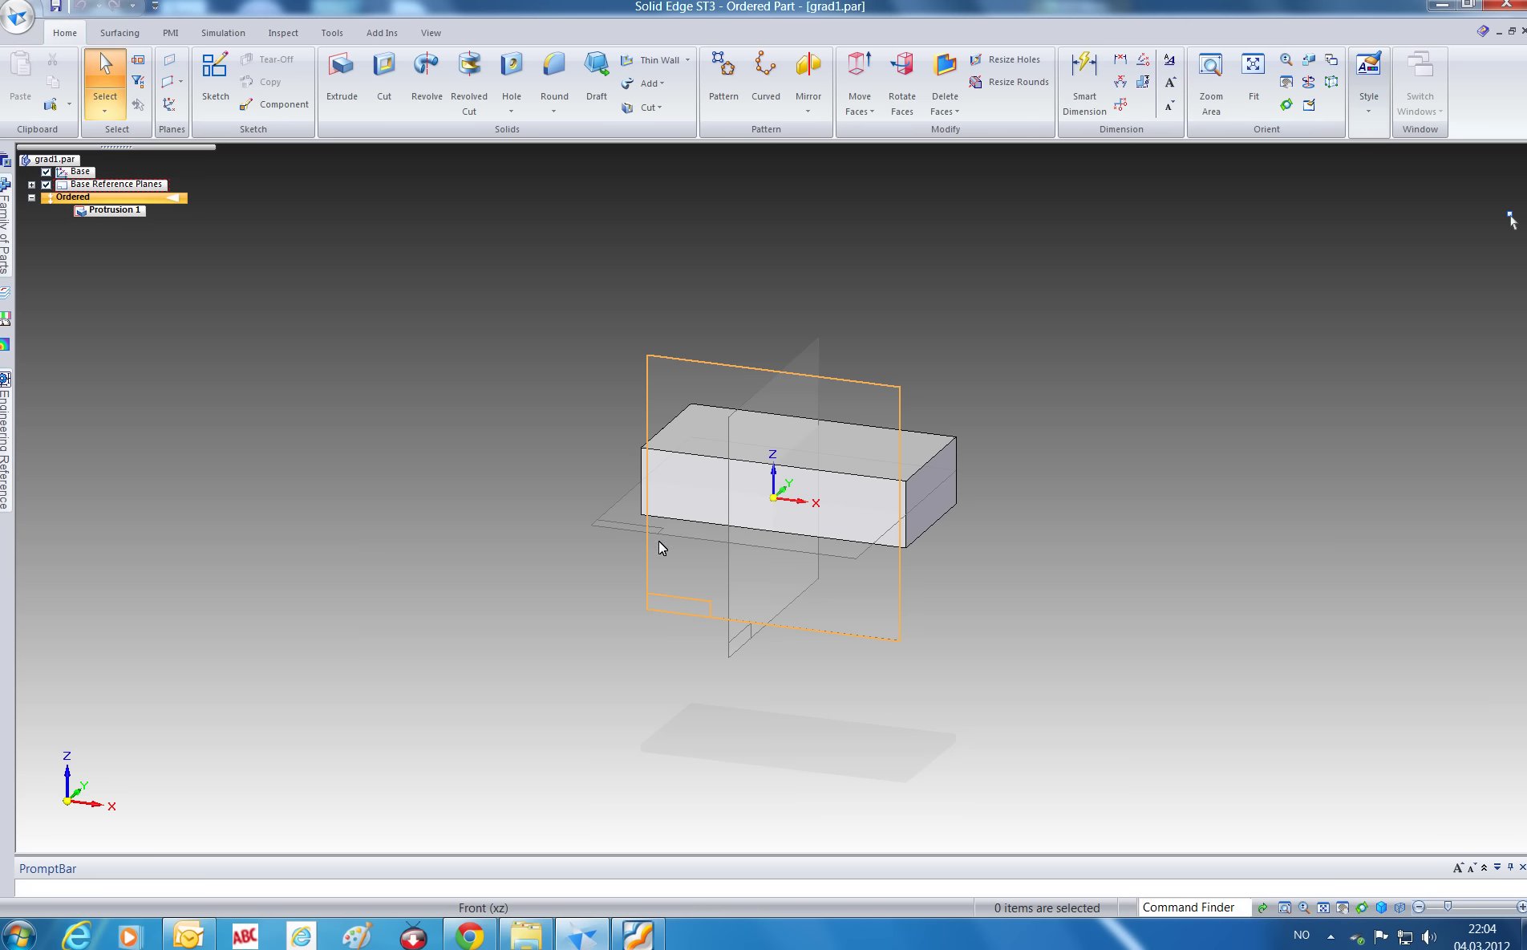
- Try changing the protrusion's 30 mm height dimension to 35 mm, and undo the change
left_click(111, 210)
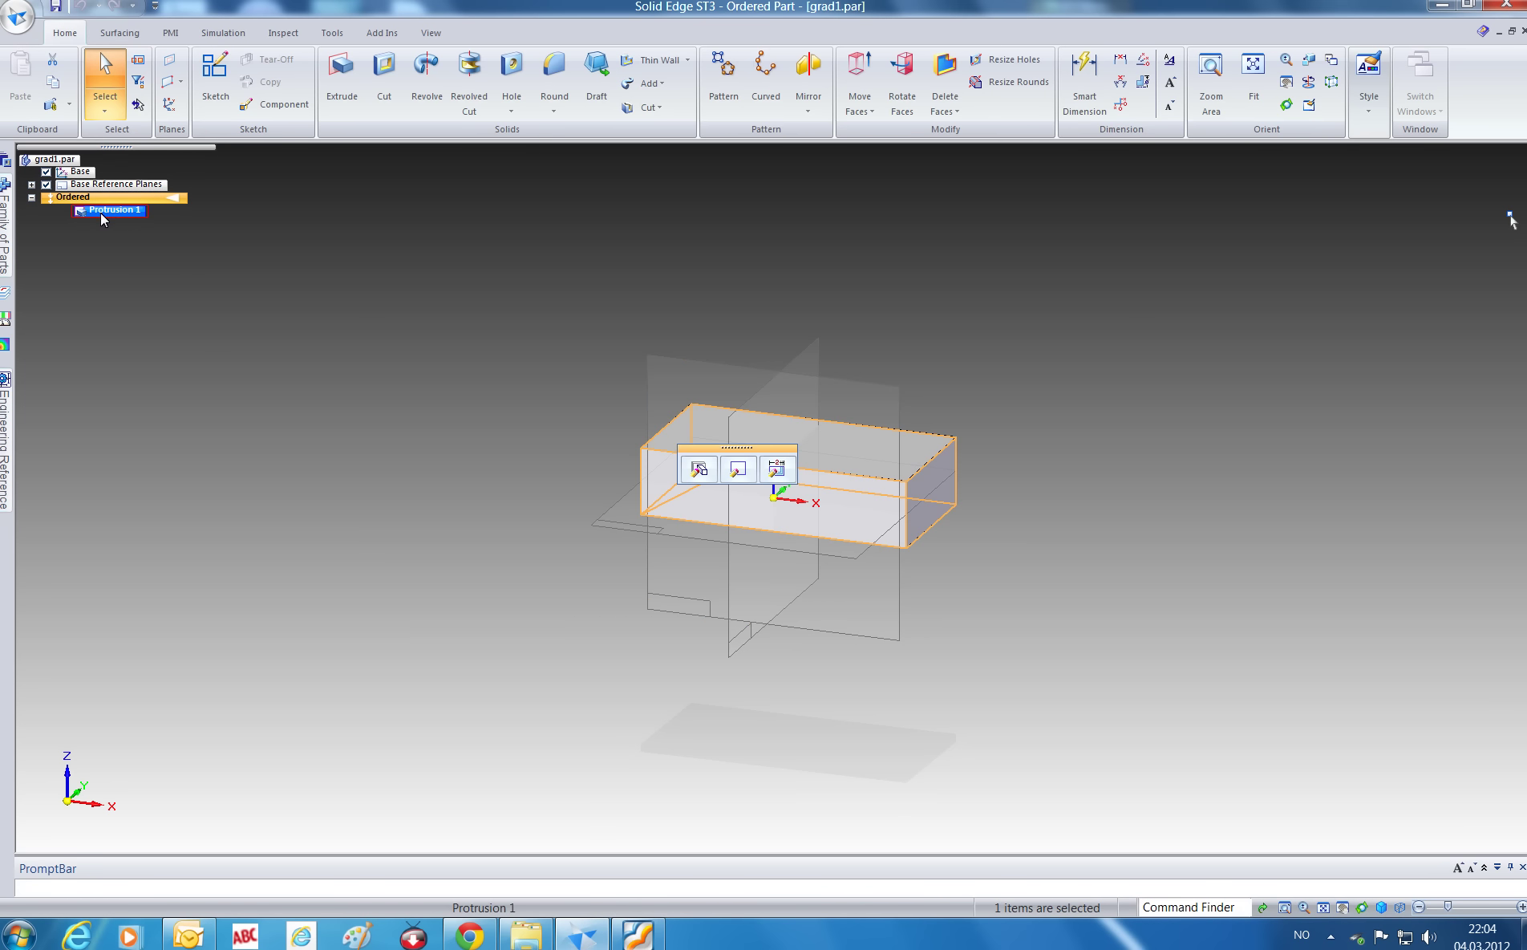
left_click(96, 208)
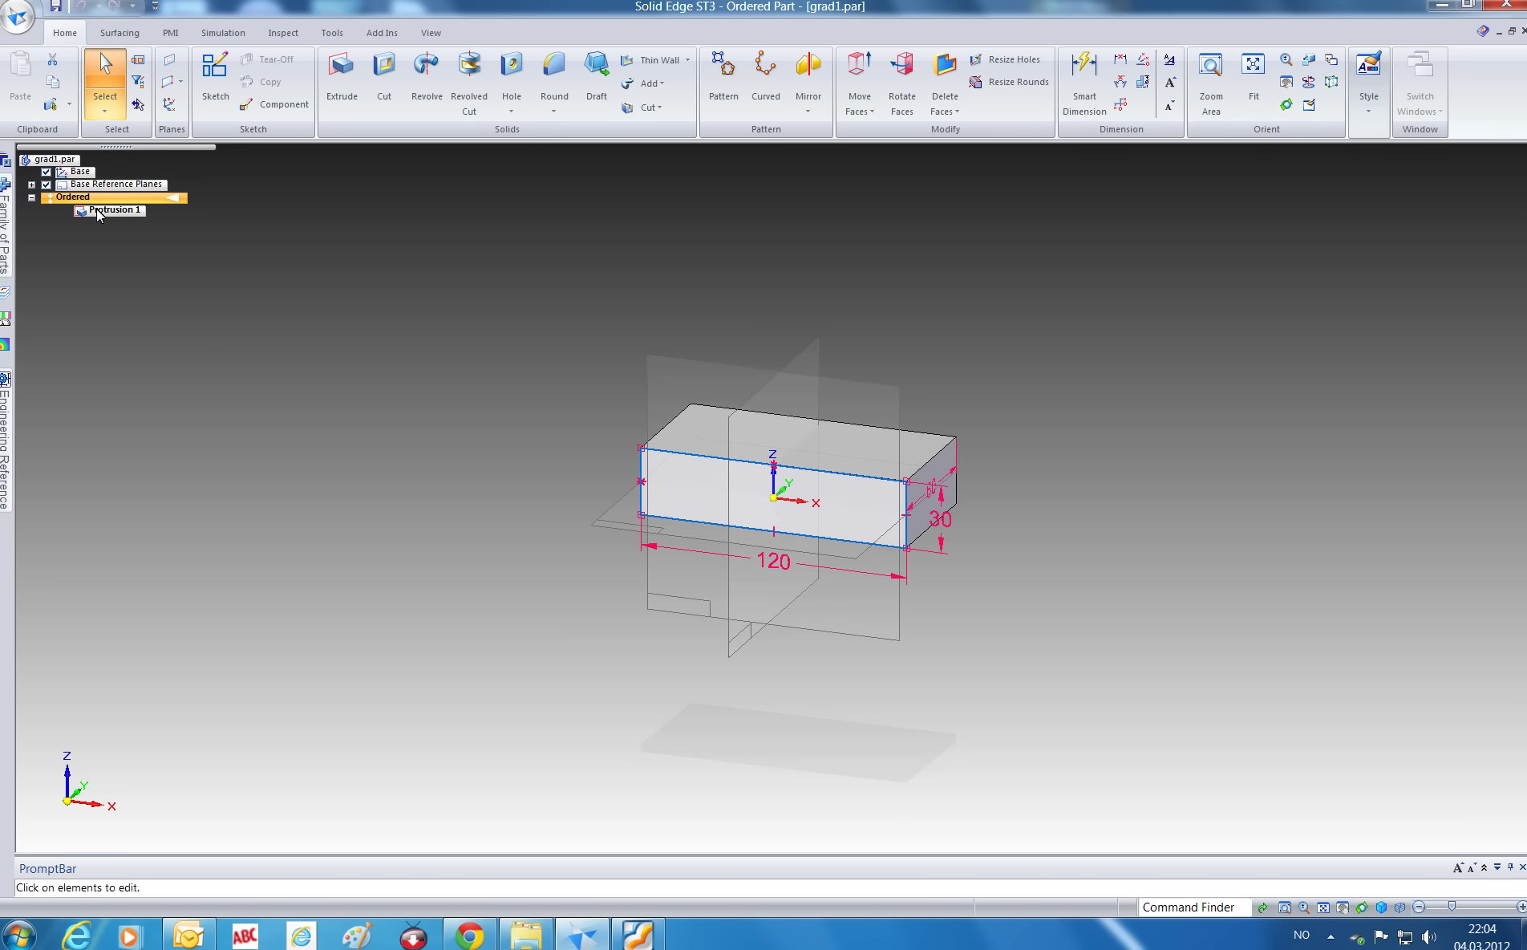
left_click(947, 523)
type("35")
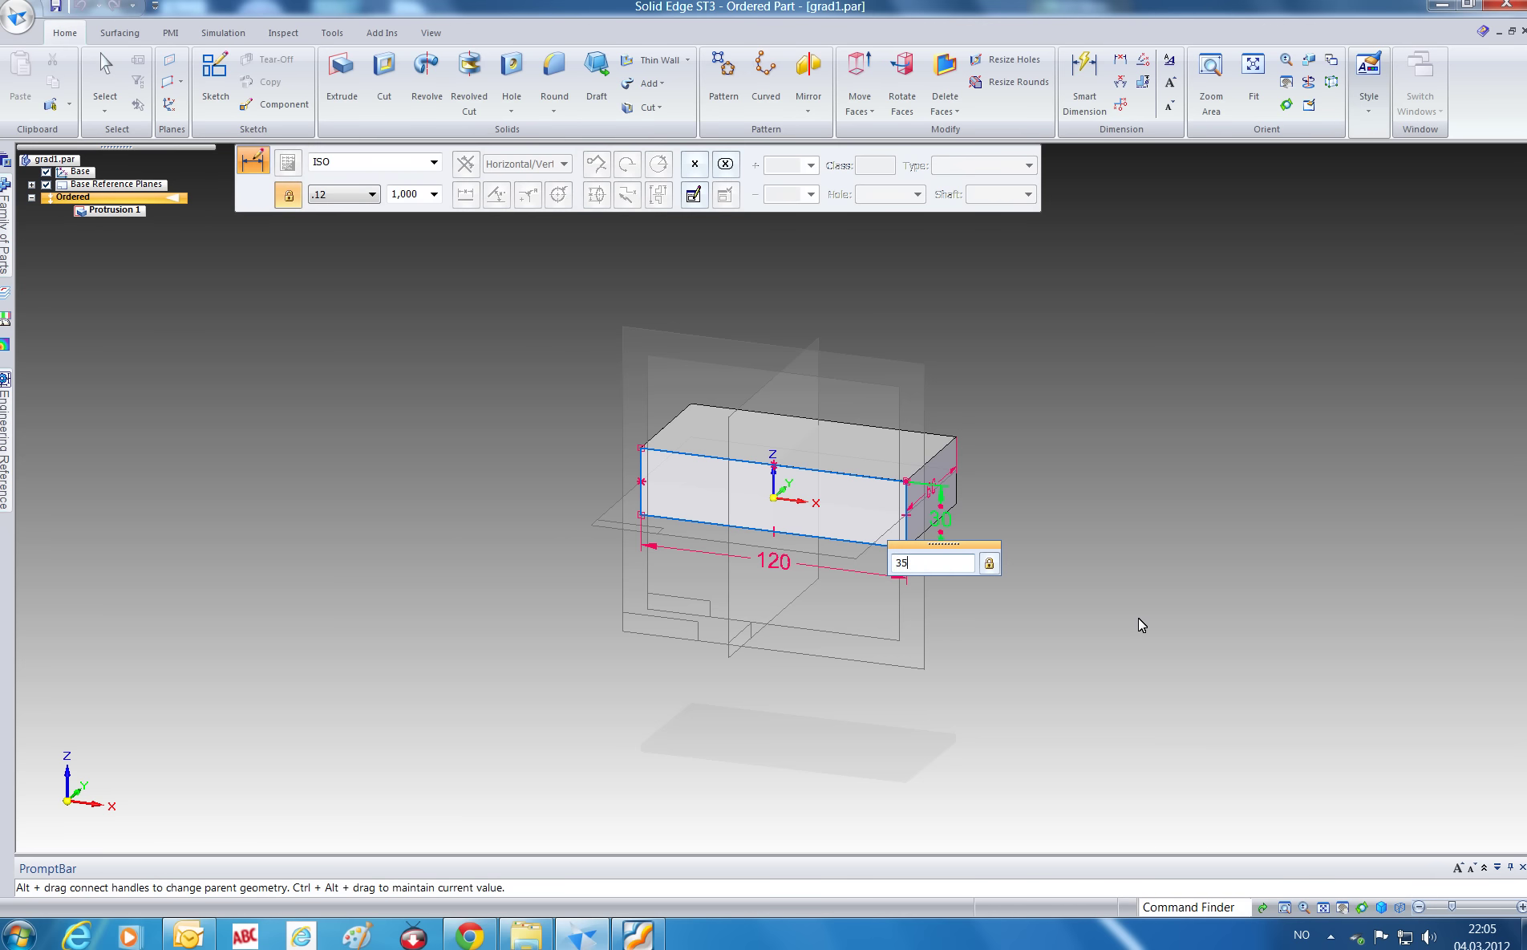
key("Return")
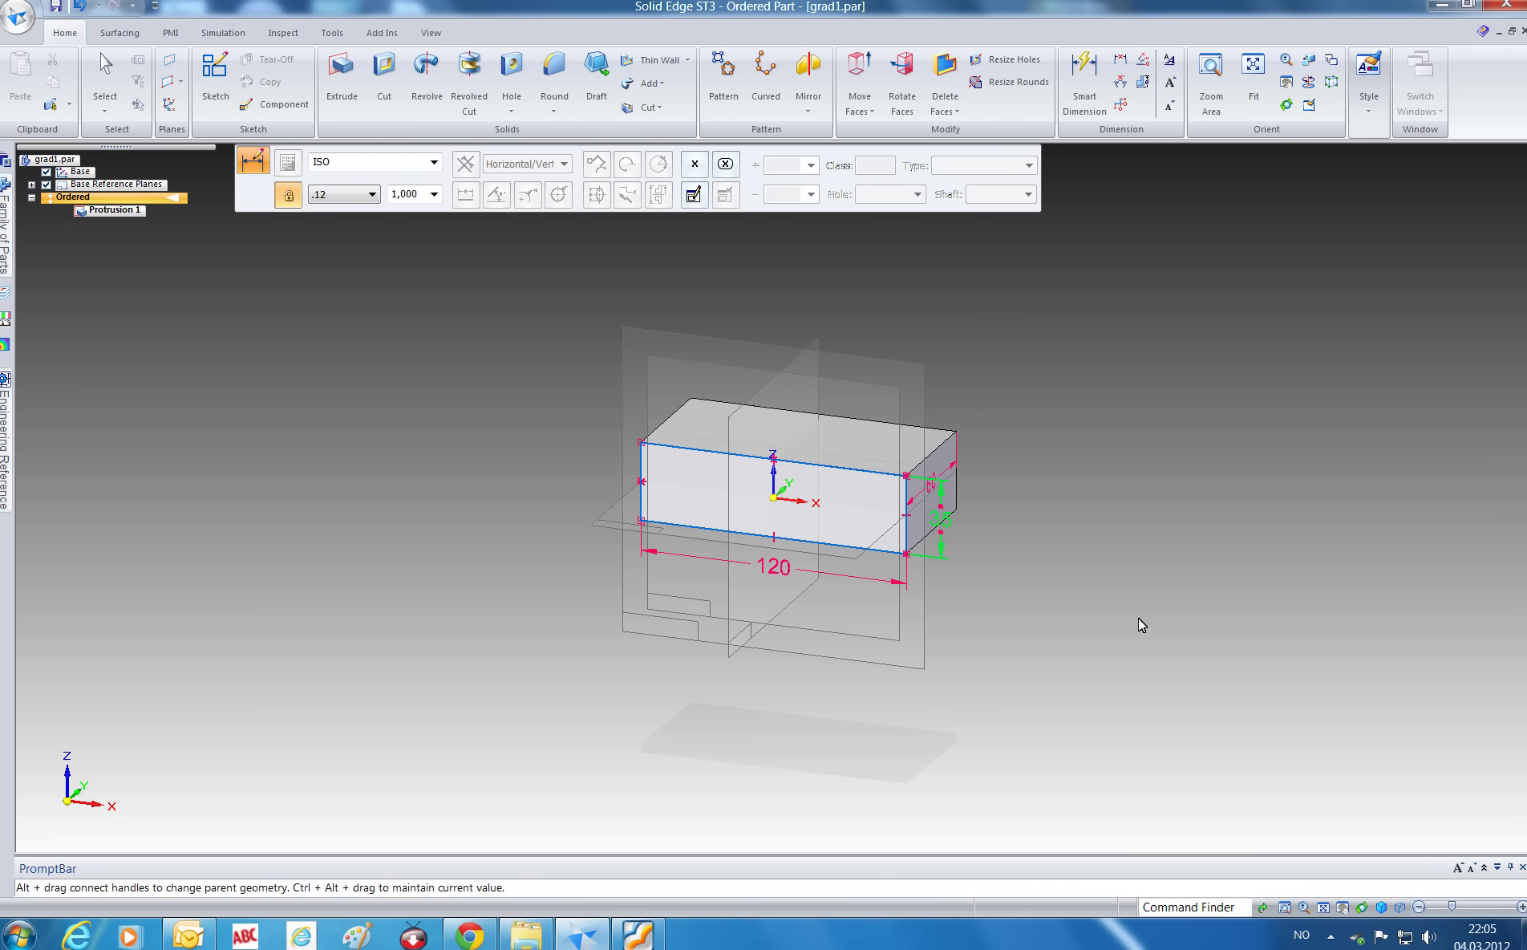
left_click(80, 8)
left_click(287, 262)
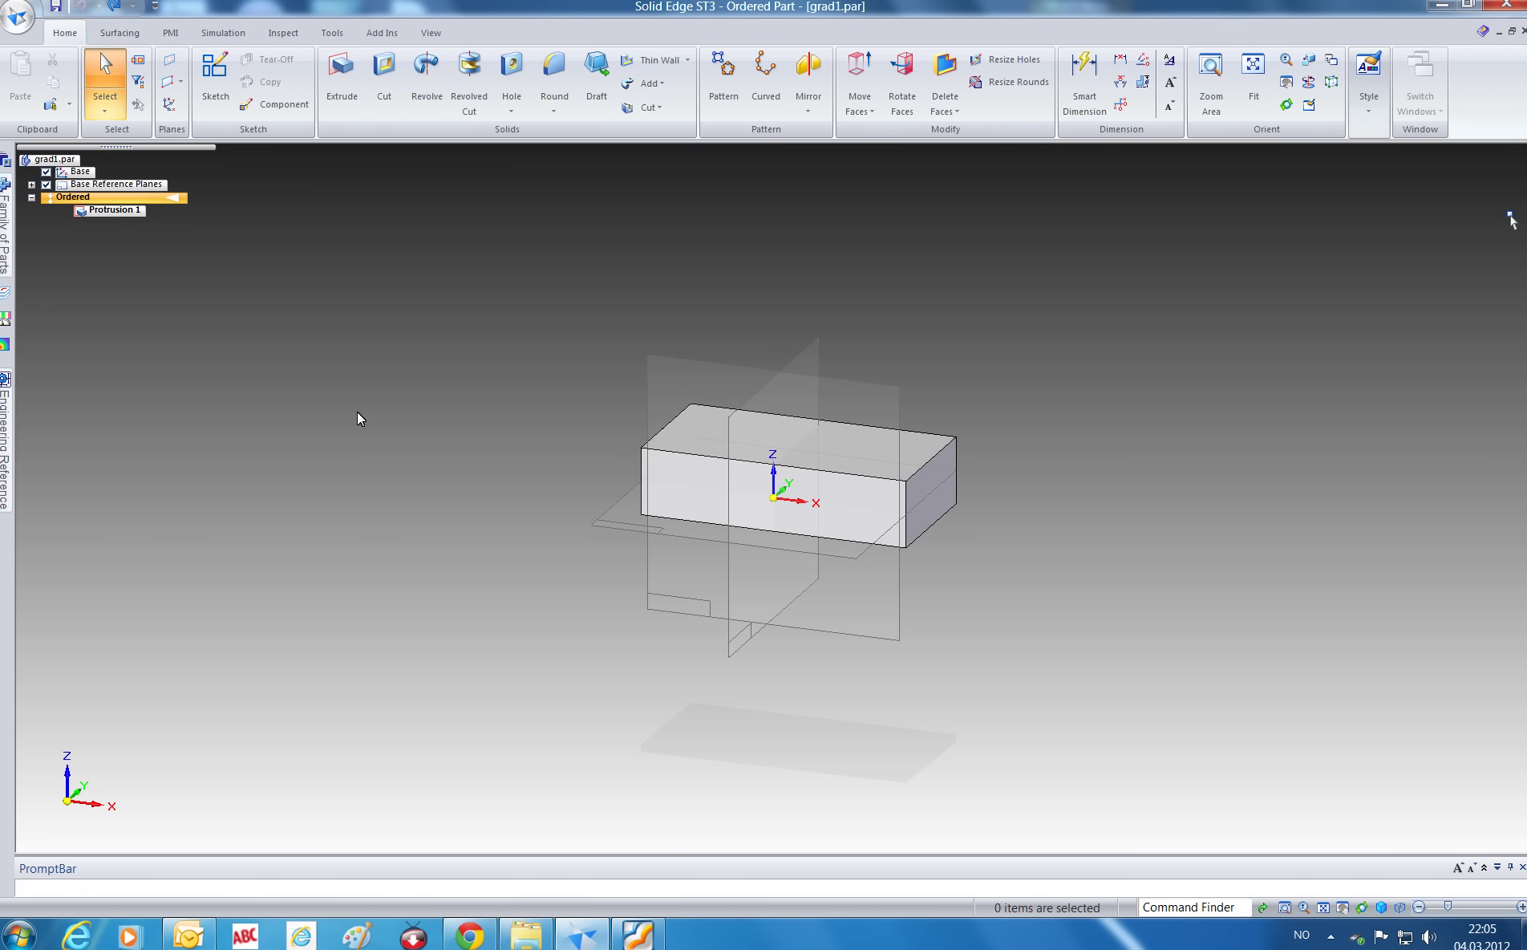
- Open the protrusion's profile sketch to review its dimensions, and return to the part without editing it
left_click(110, 209)
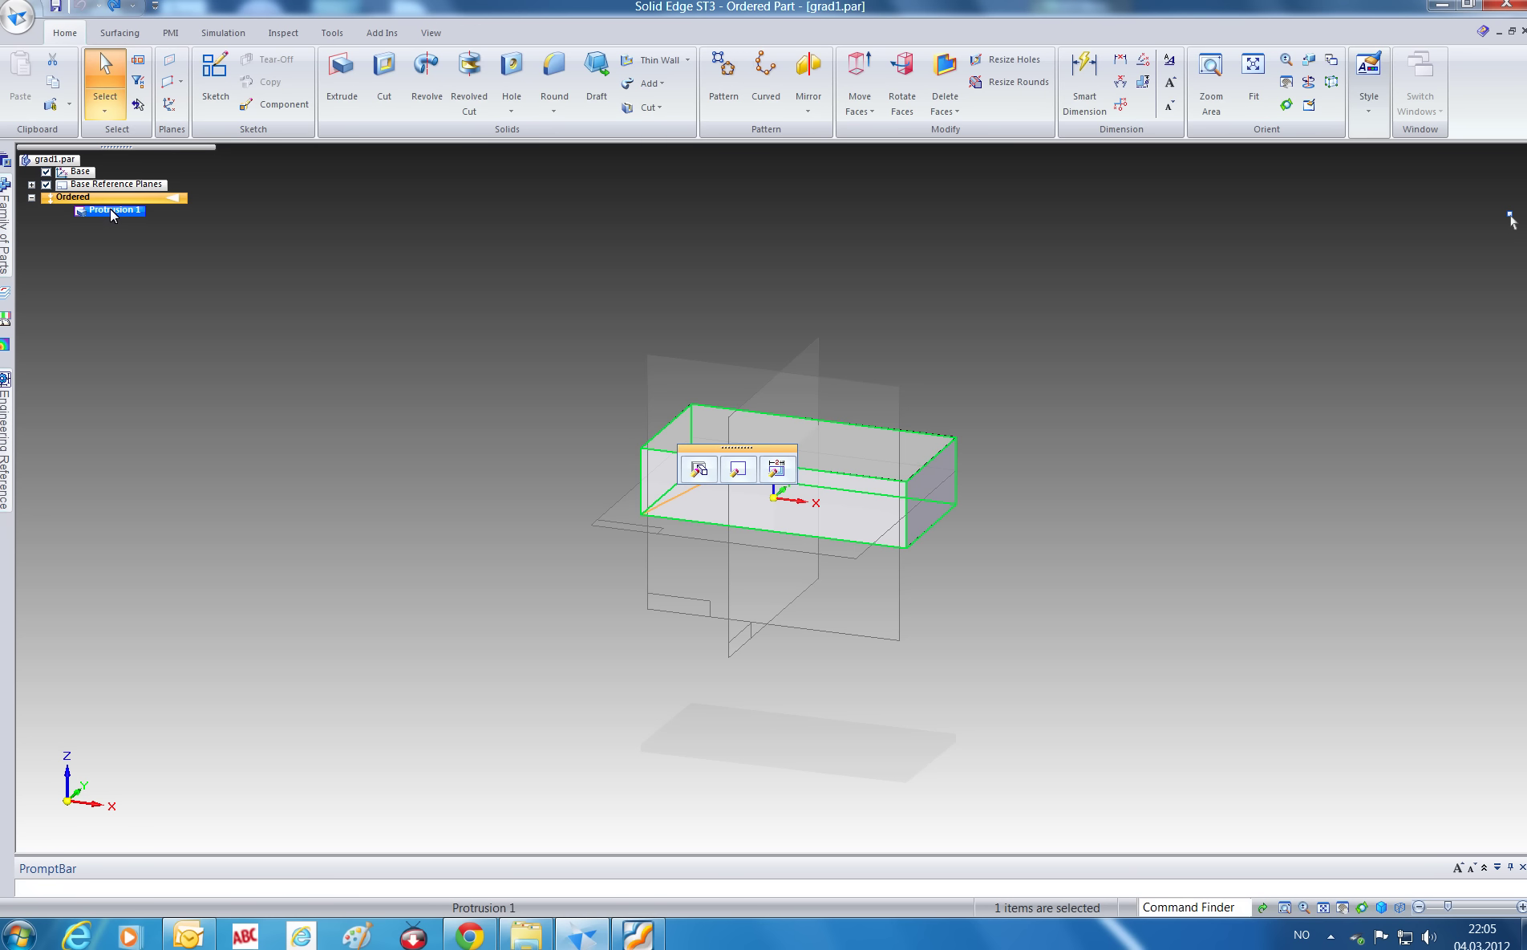
left_click(739, 471)
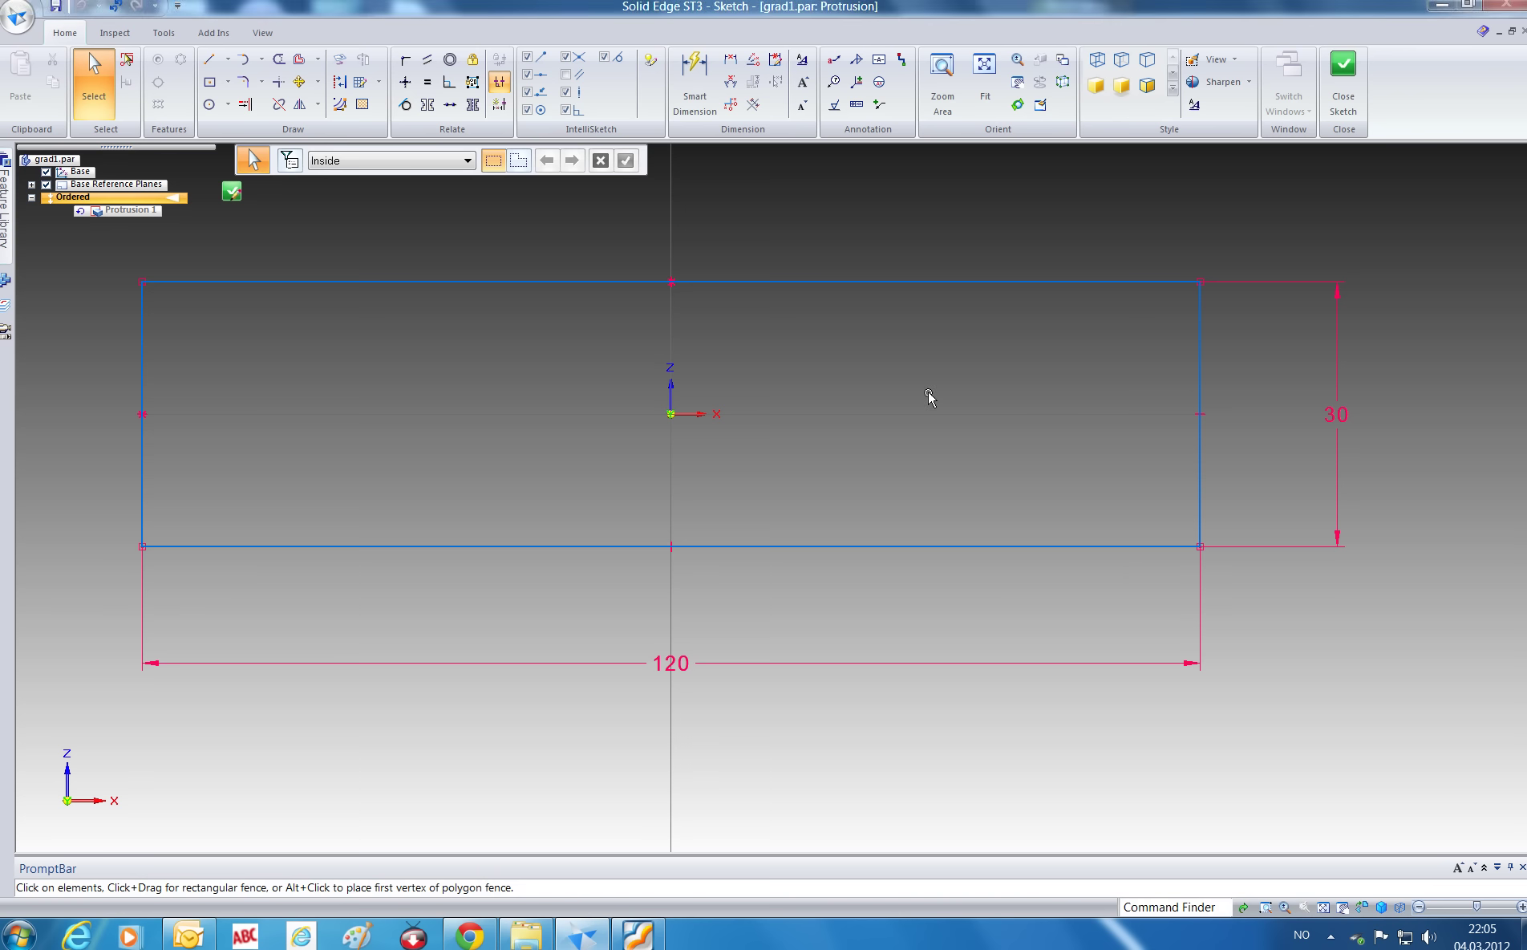
left_click(1345, 79)
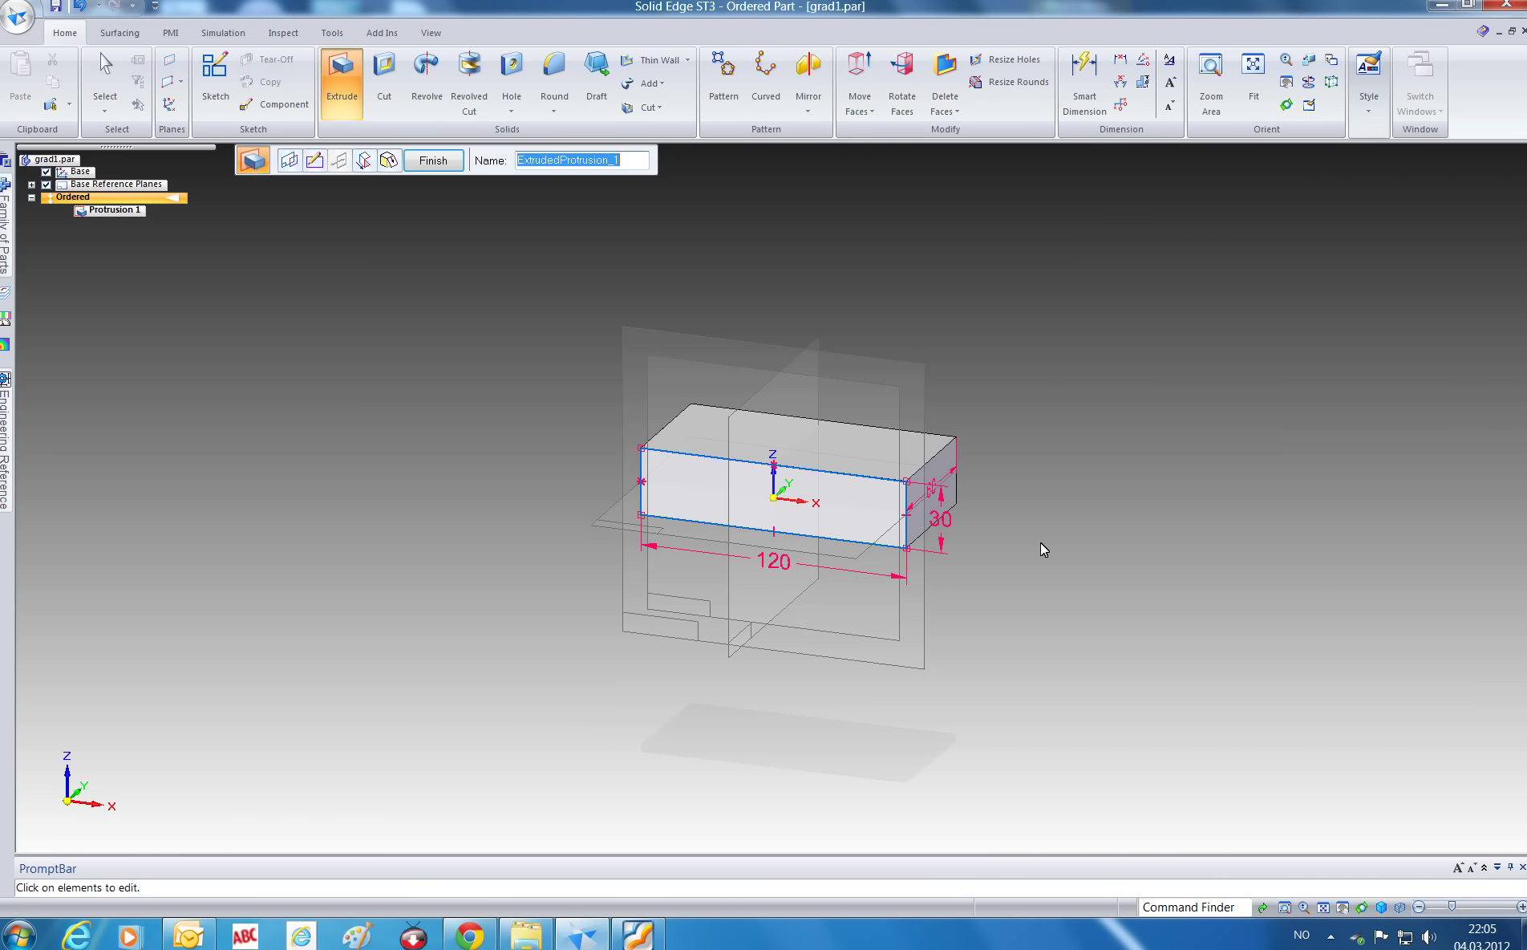
left_click(434, 159)
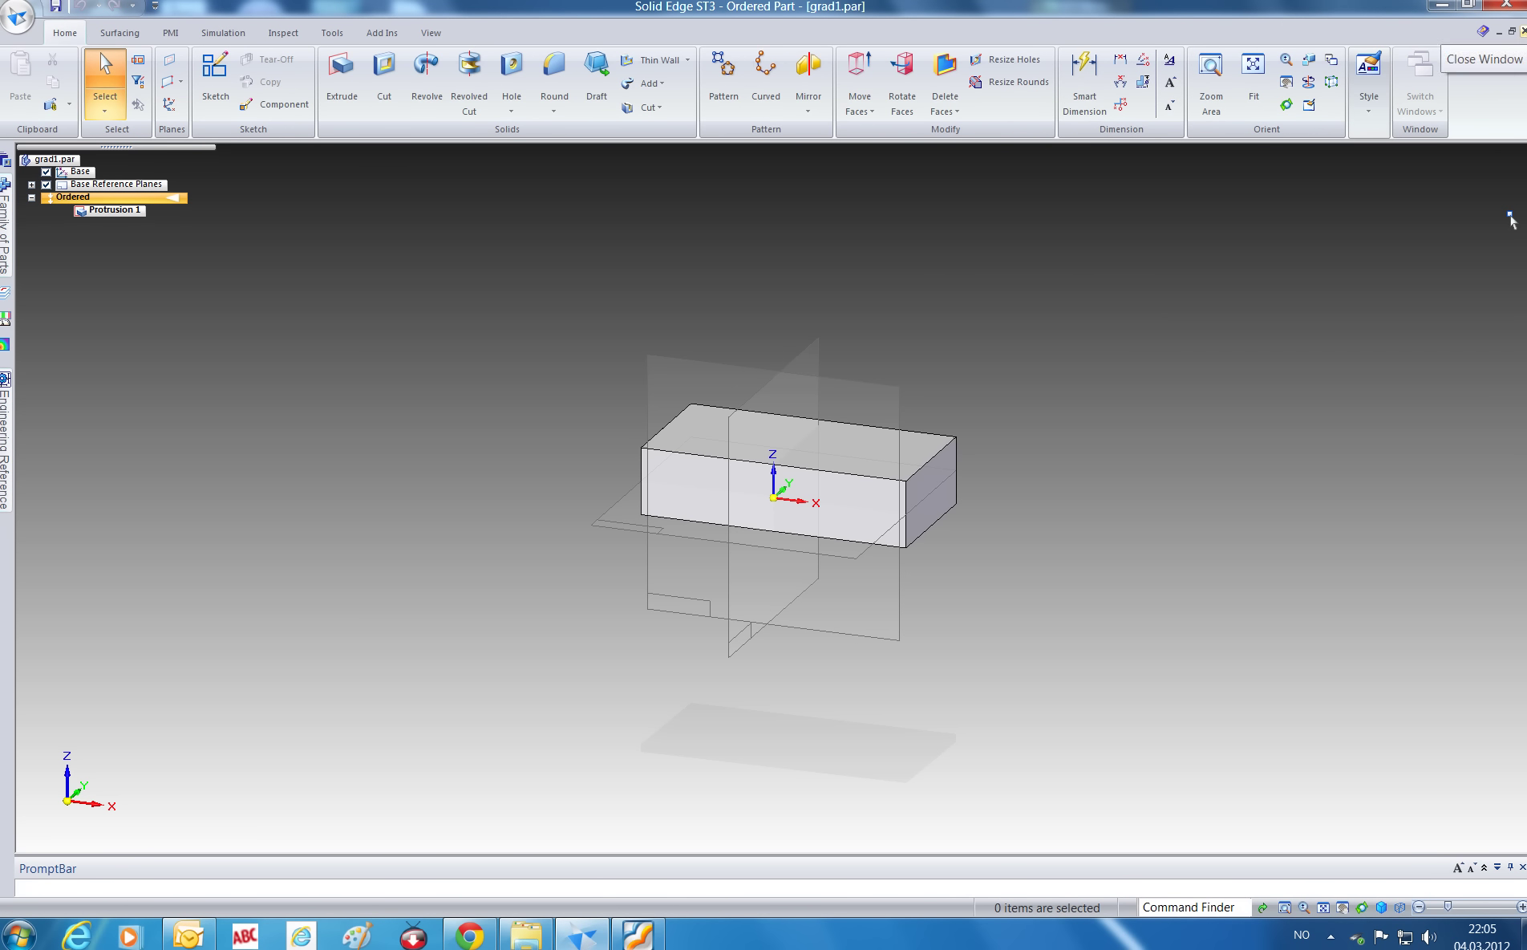
- Close the grad1 part and create a new ISO Draft document
left_click(1522, 31)
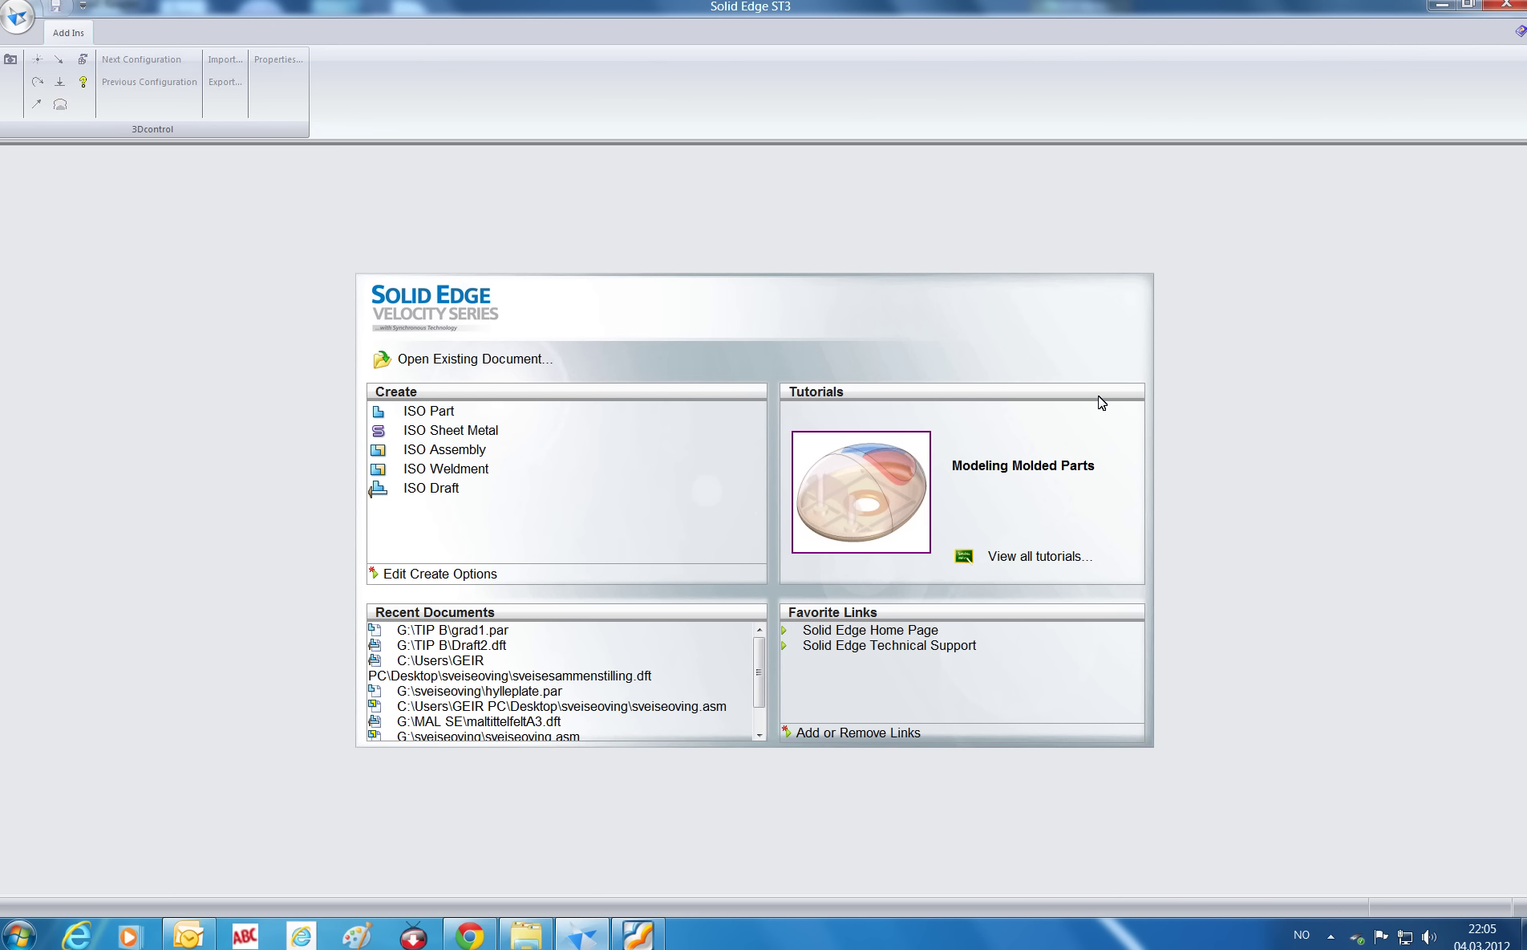
left_click(430, 491)
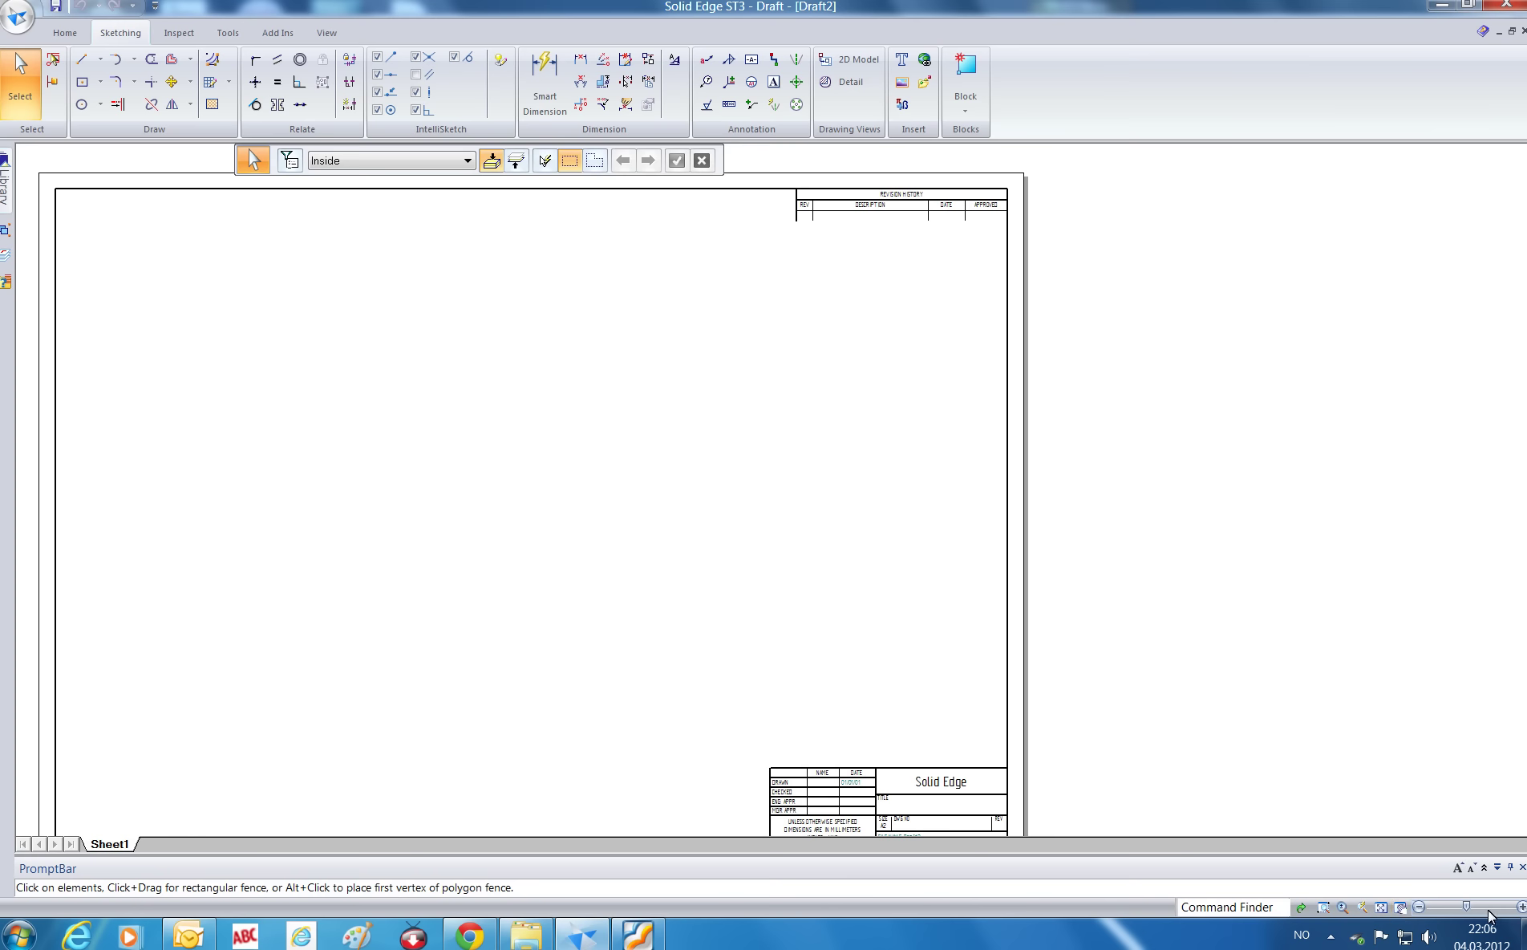
- Examine the blank A2 draft sheet as a whole and its title block fields up close
left_click(1401, 908)
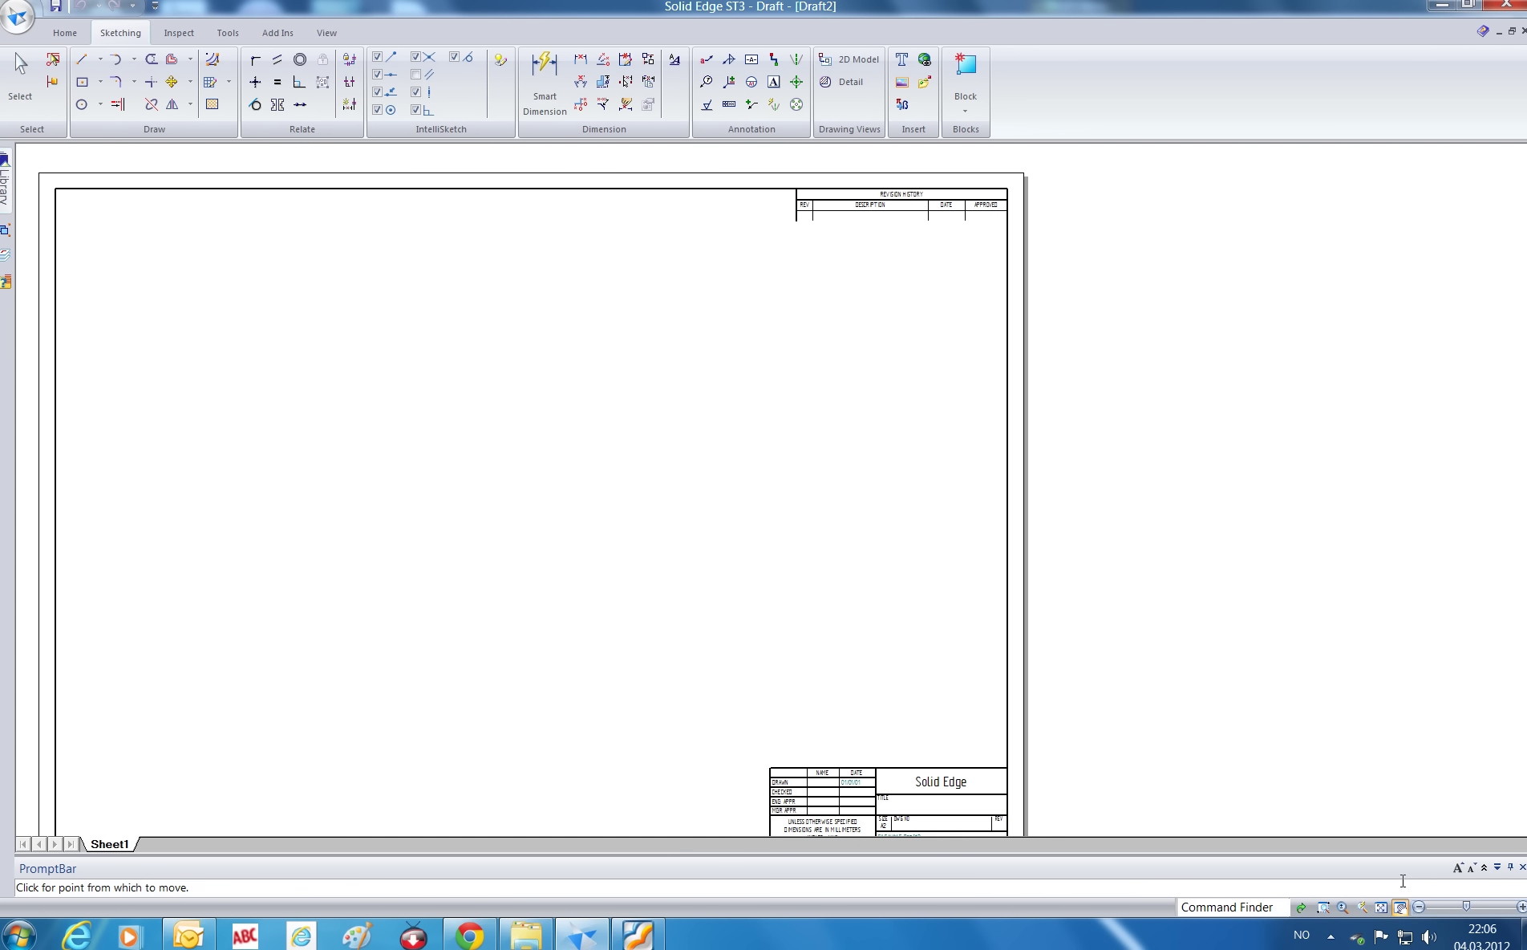
left_click_drag(1217, 593, 1290, 553)
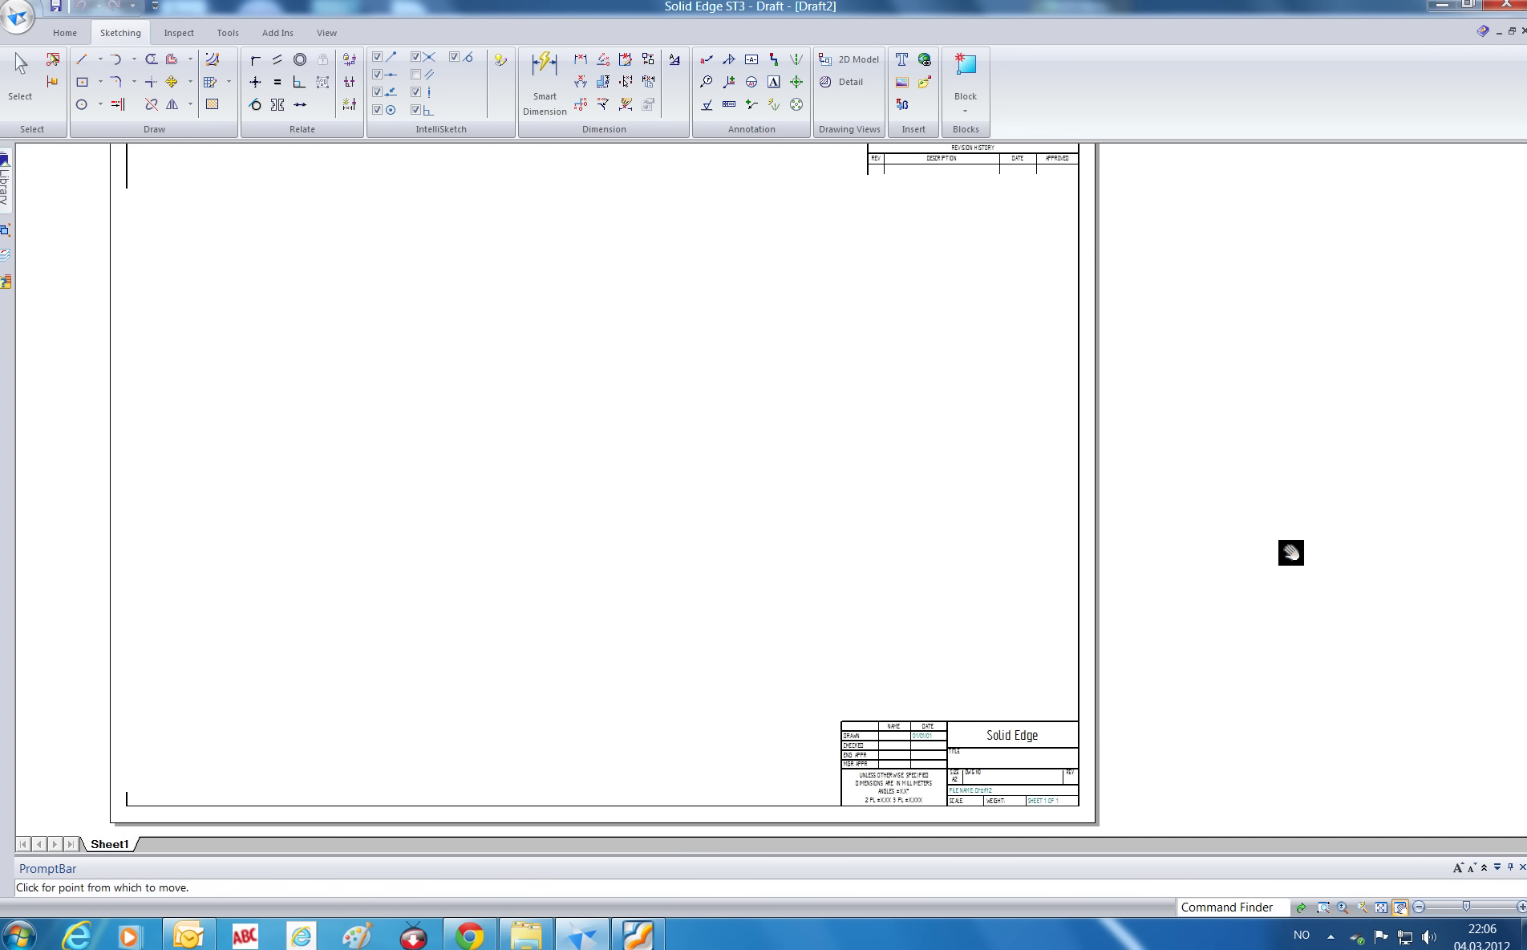
left_click(1380, 908)
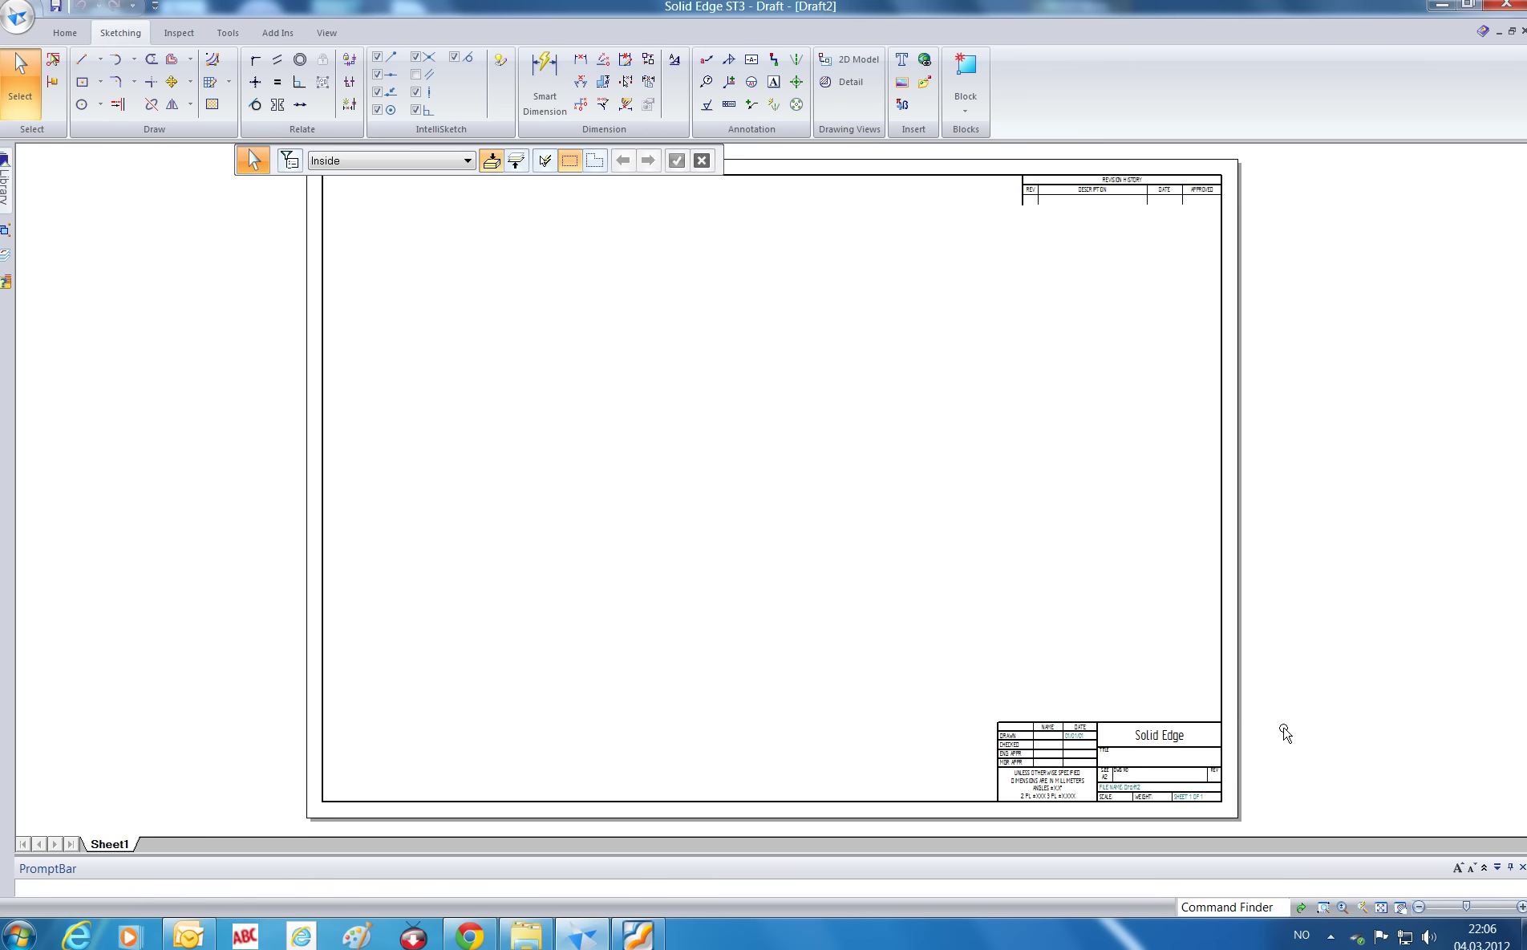
scroll(1348, 766, "down", 2)
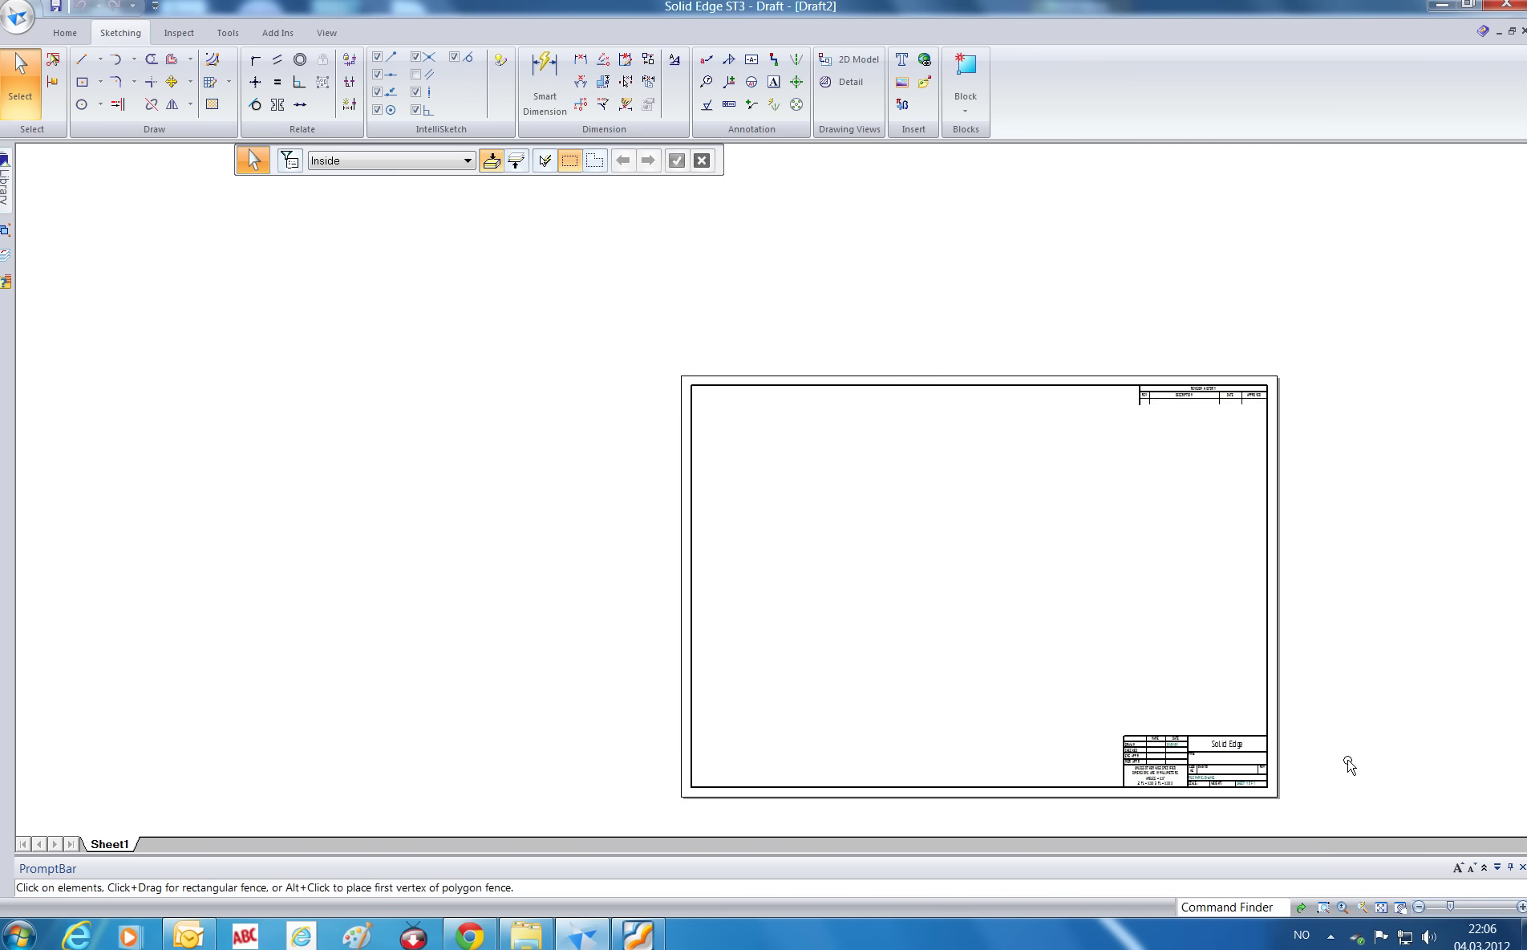
scroll(1348, 766, "up", 2)
scroll(1341, 767, "down", 5)
scroll(1336, 768, "up", 1)
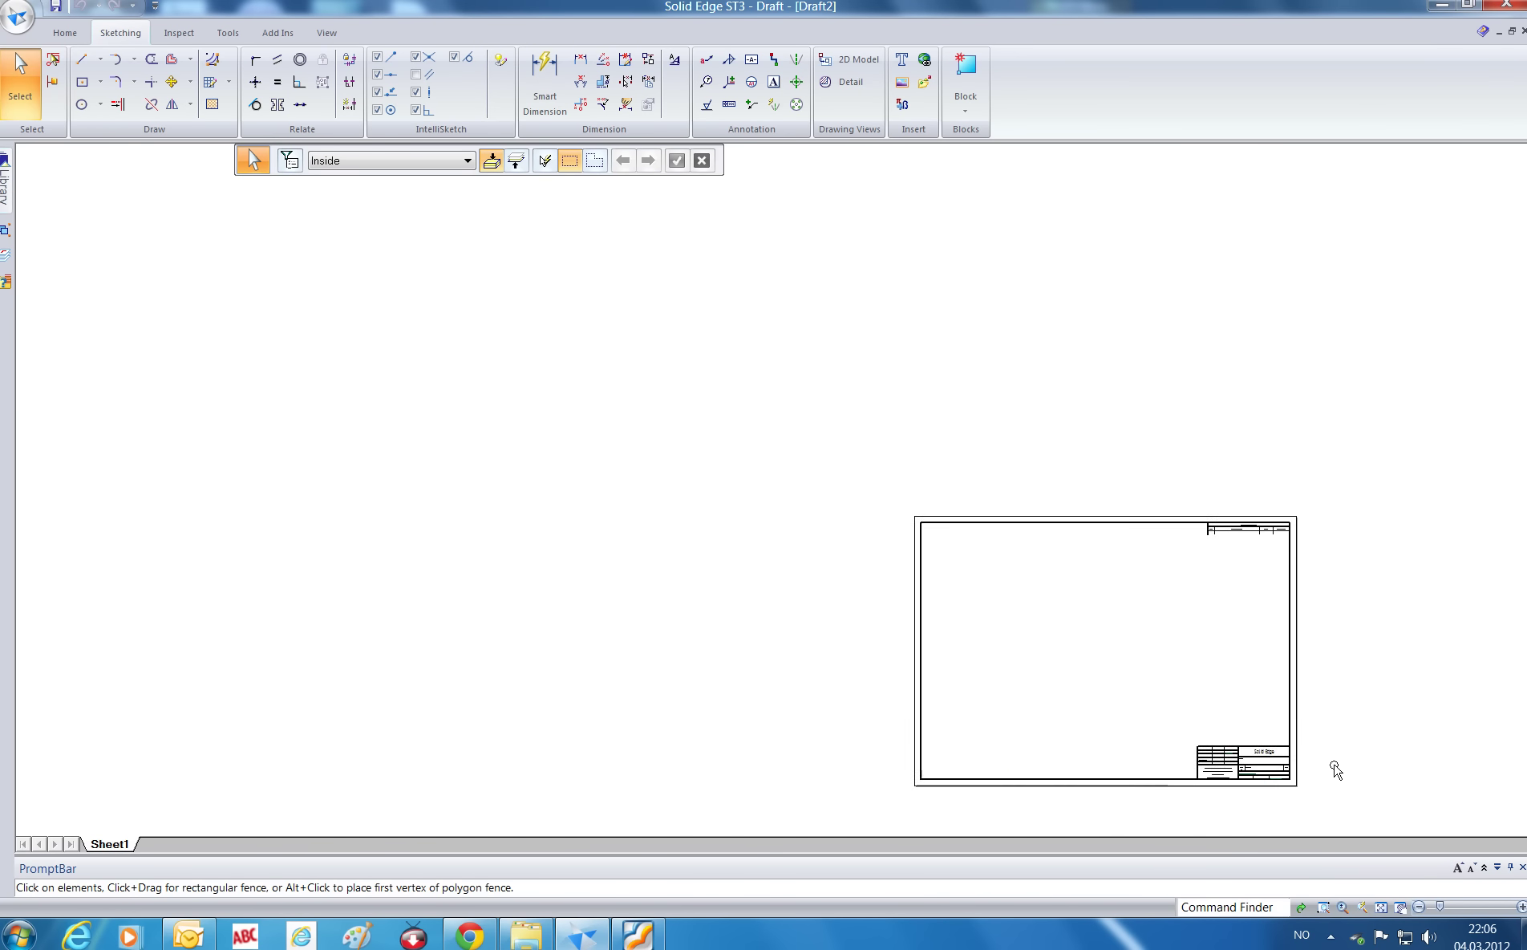
scroll(1324, 768, "up", 6)
scroll(1288, 761, "down", 5)
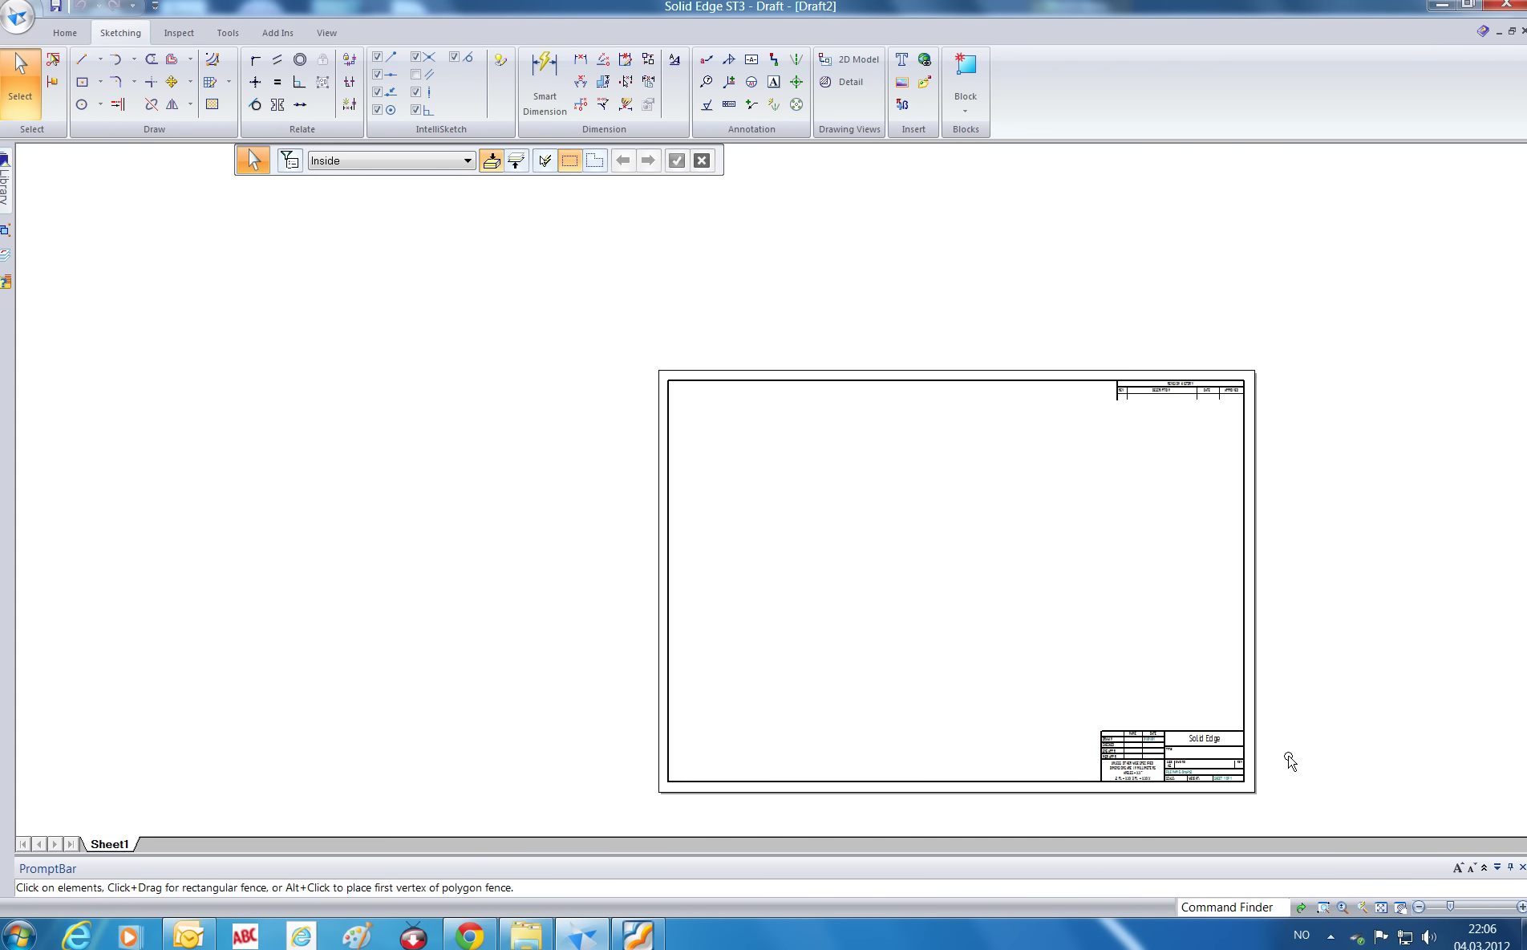
scroll(1289, 761, "down", 2)
scroll(1207, 769, "up", 3)
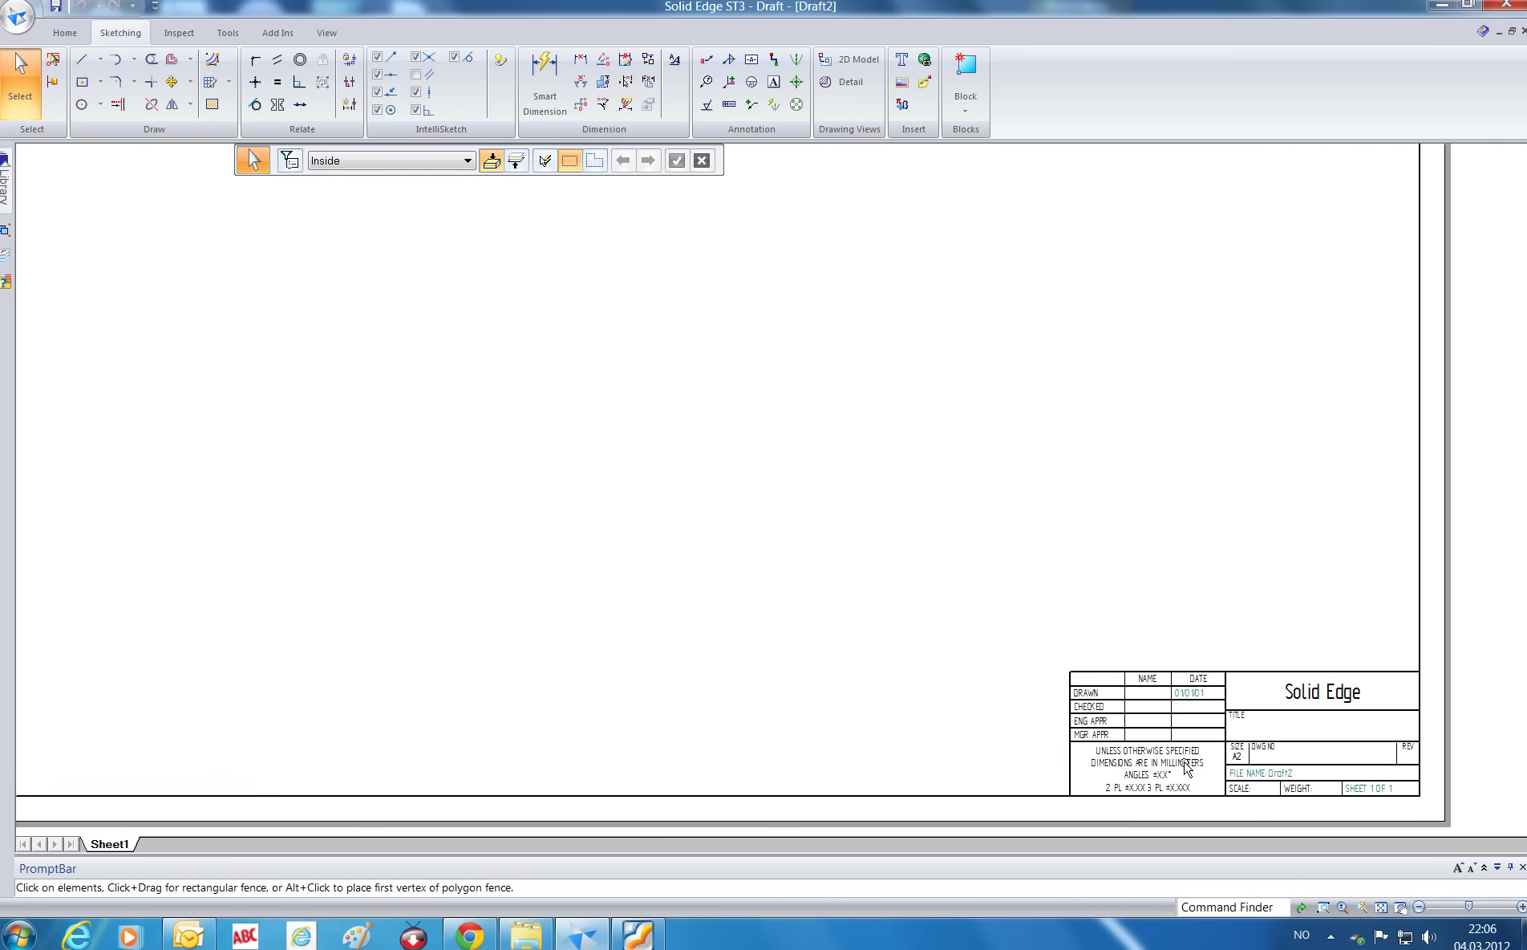
scroll(1163, 762, "down", 3)
scroll(1107, 754, "up", 4)
scroll(1073, 750, "down", 2)
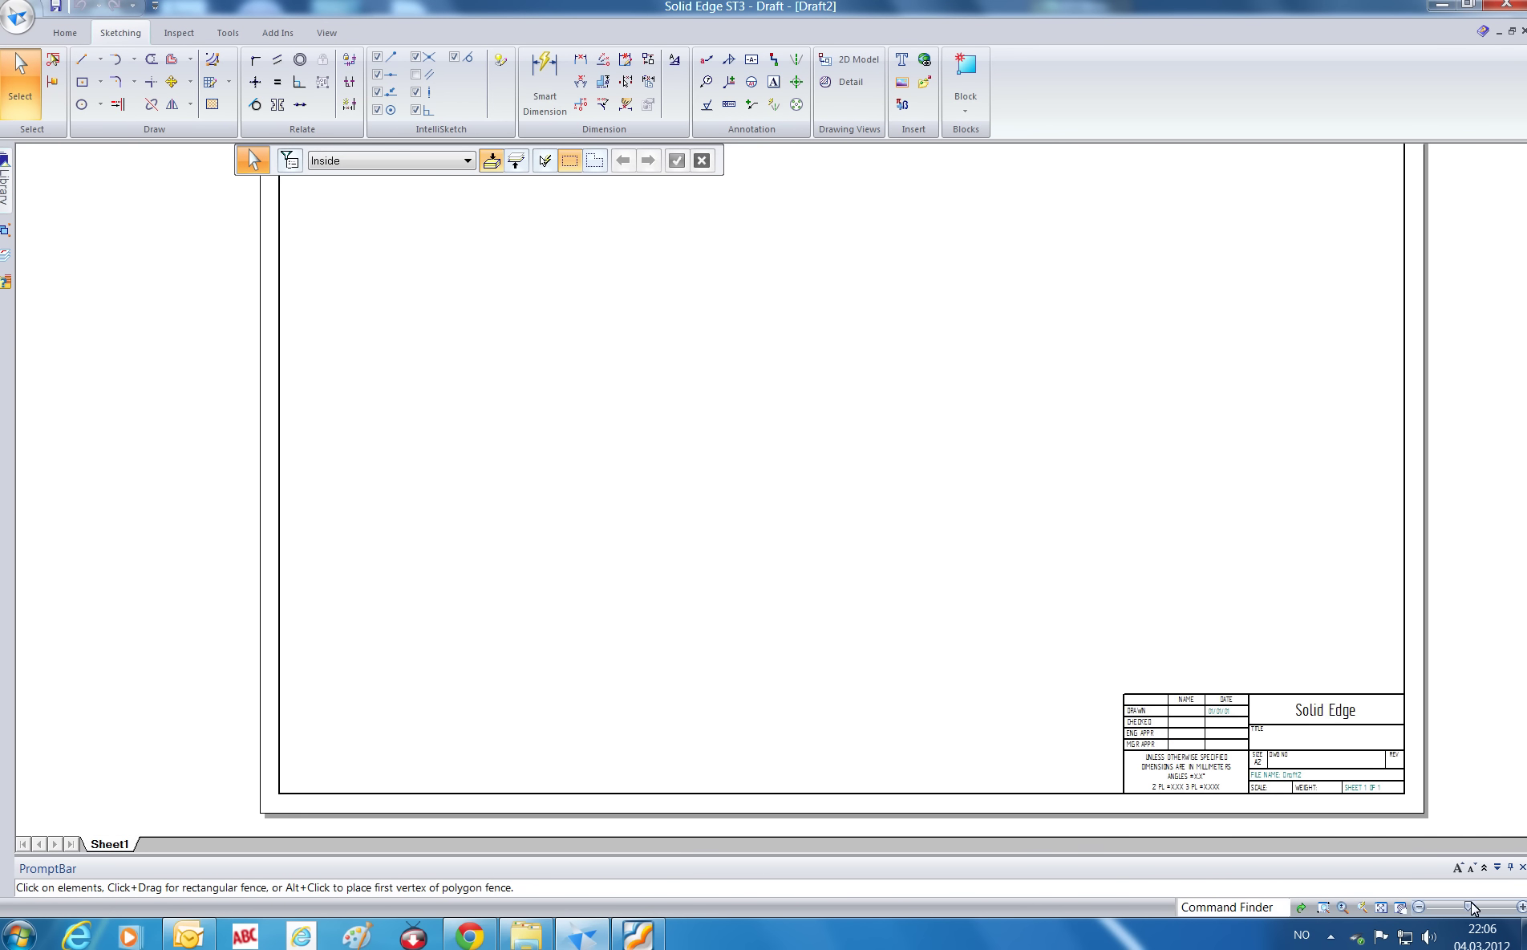
mouse_move(1469, 907)
left_mouse_down()
mouse_move(1423, 912)
mouse_move(1476, 911)
mouse_move(1449, 915)
left_mouse_up()
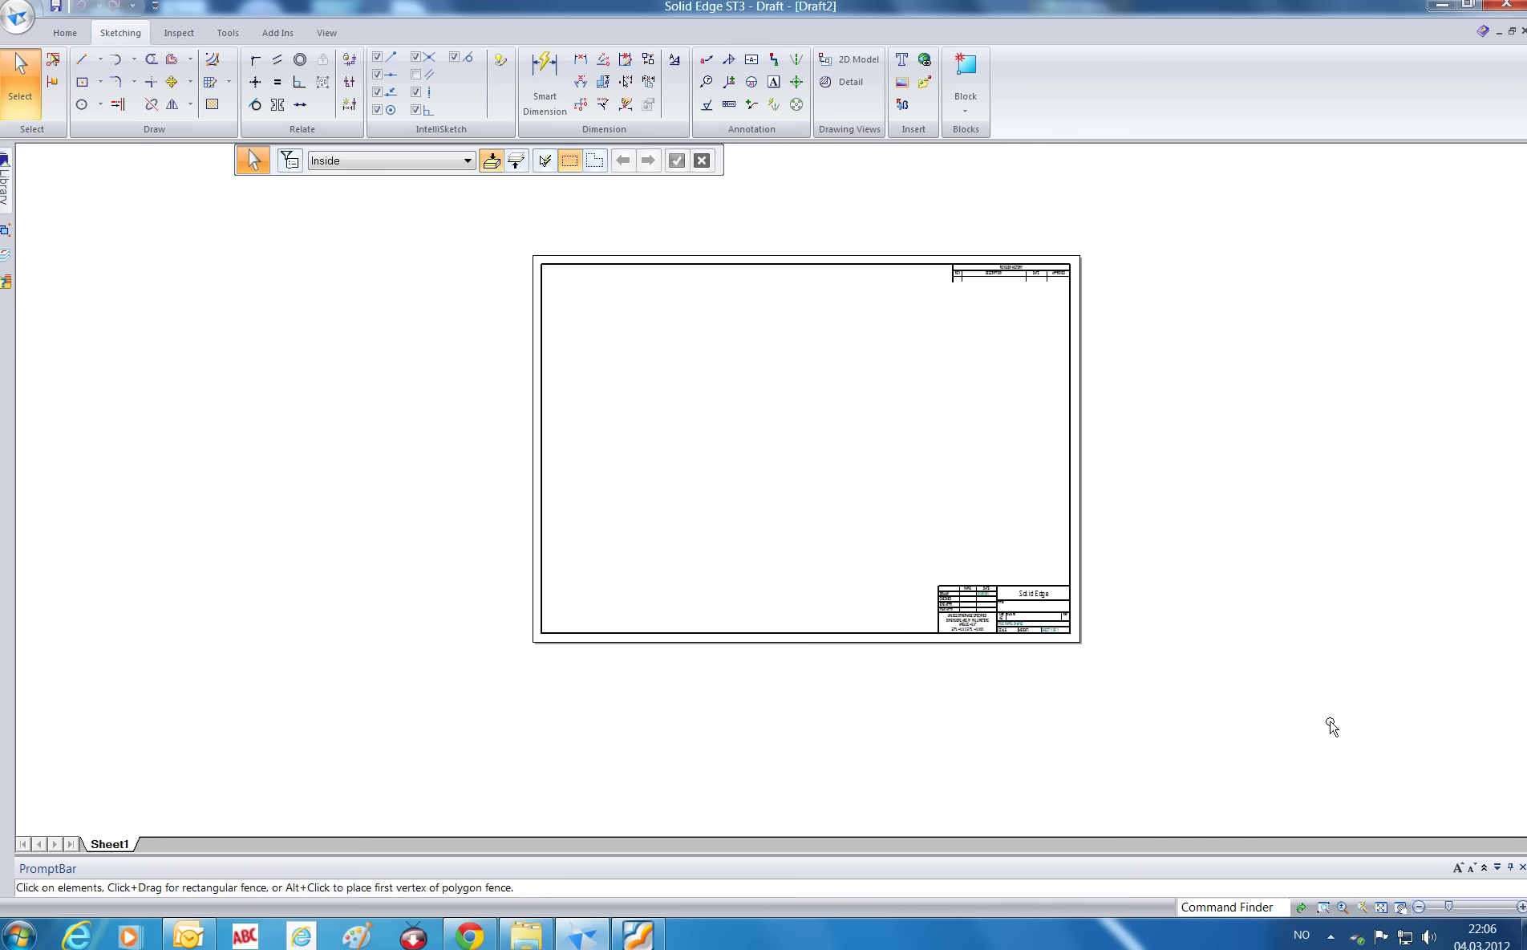
left_click(1381, 908)
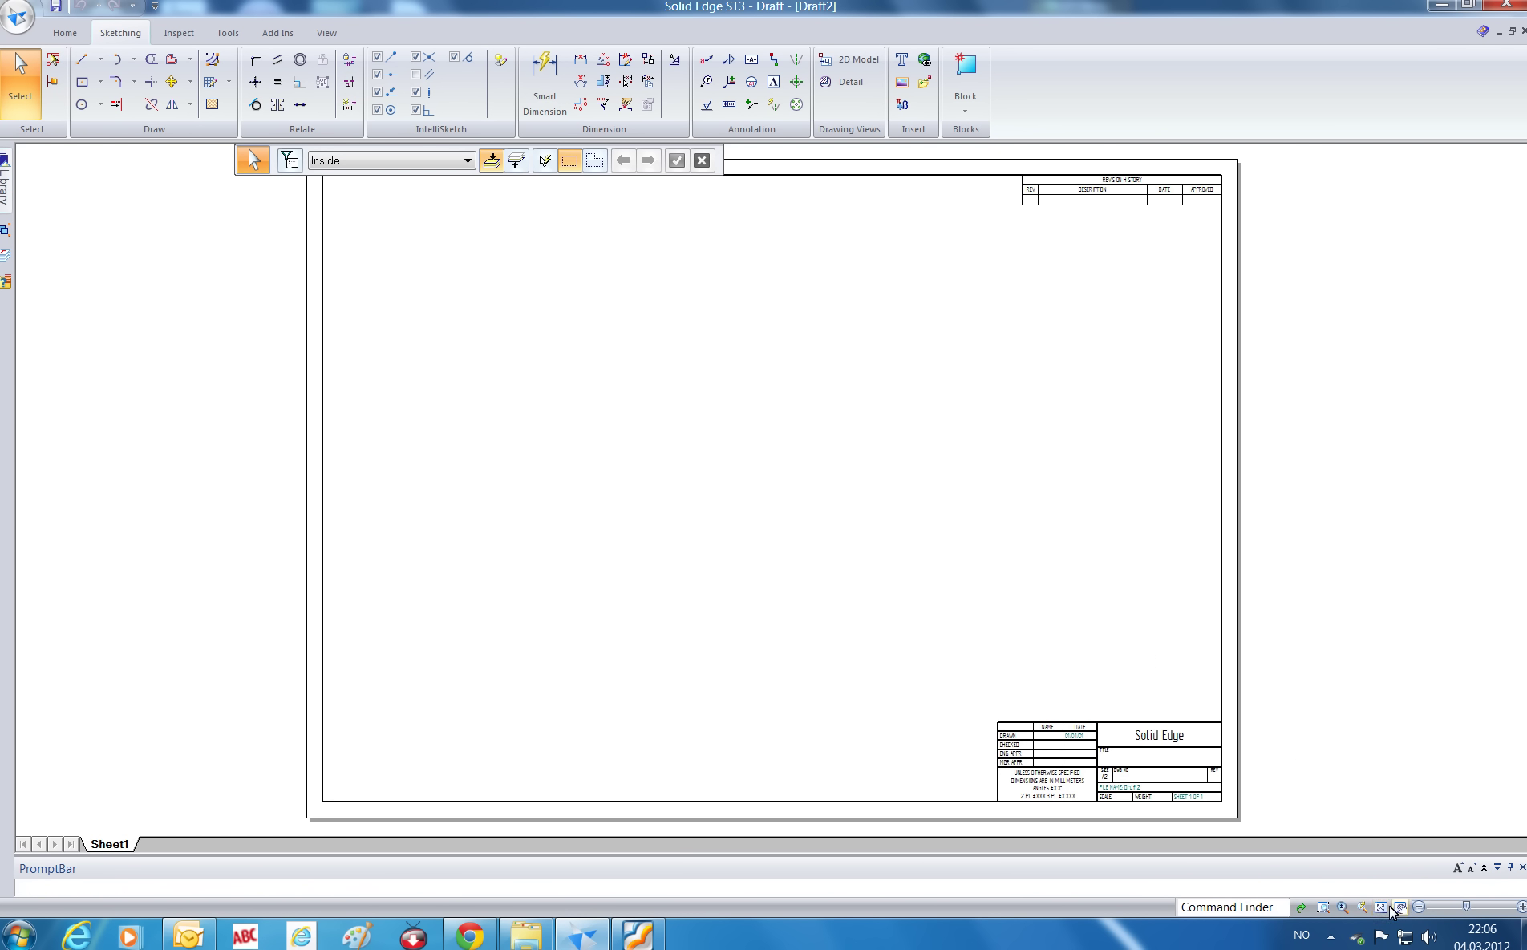
left_click(1323, 908)
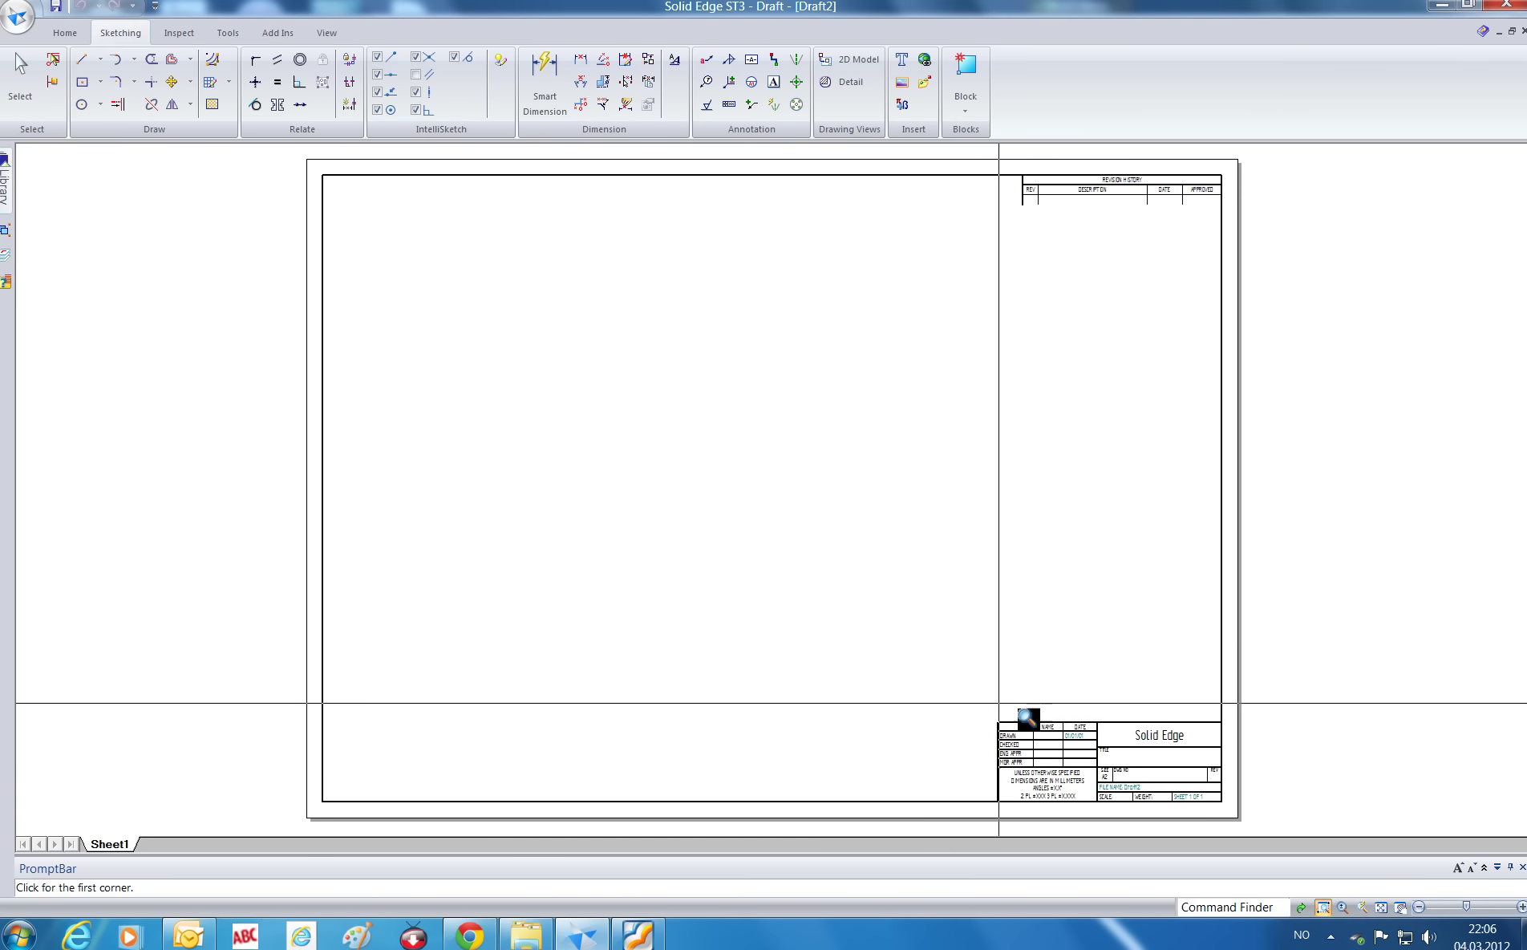
left_click_drag(955, 703, 1286, 843)
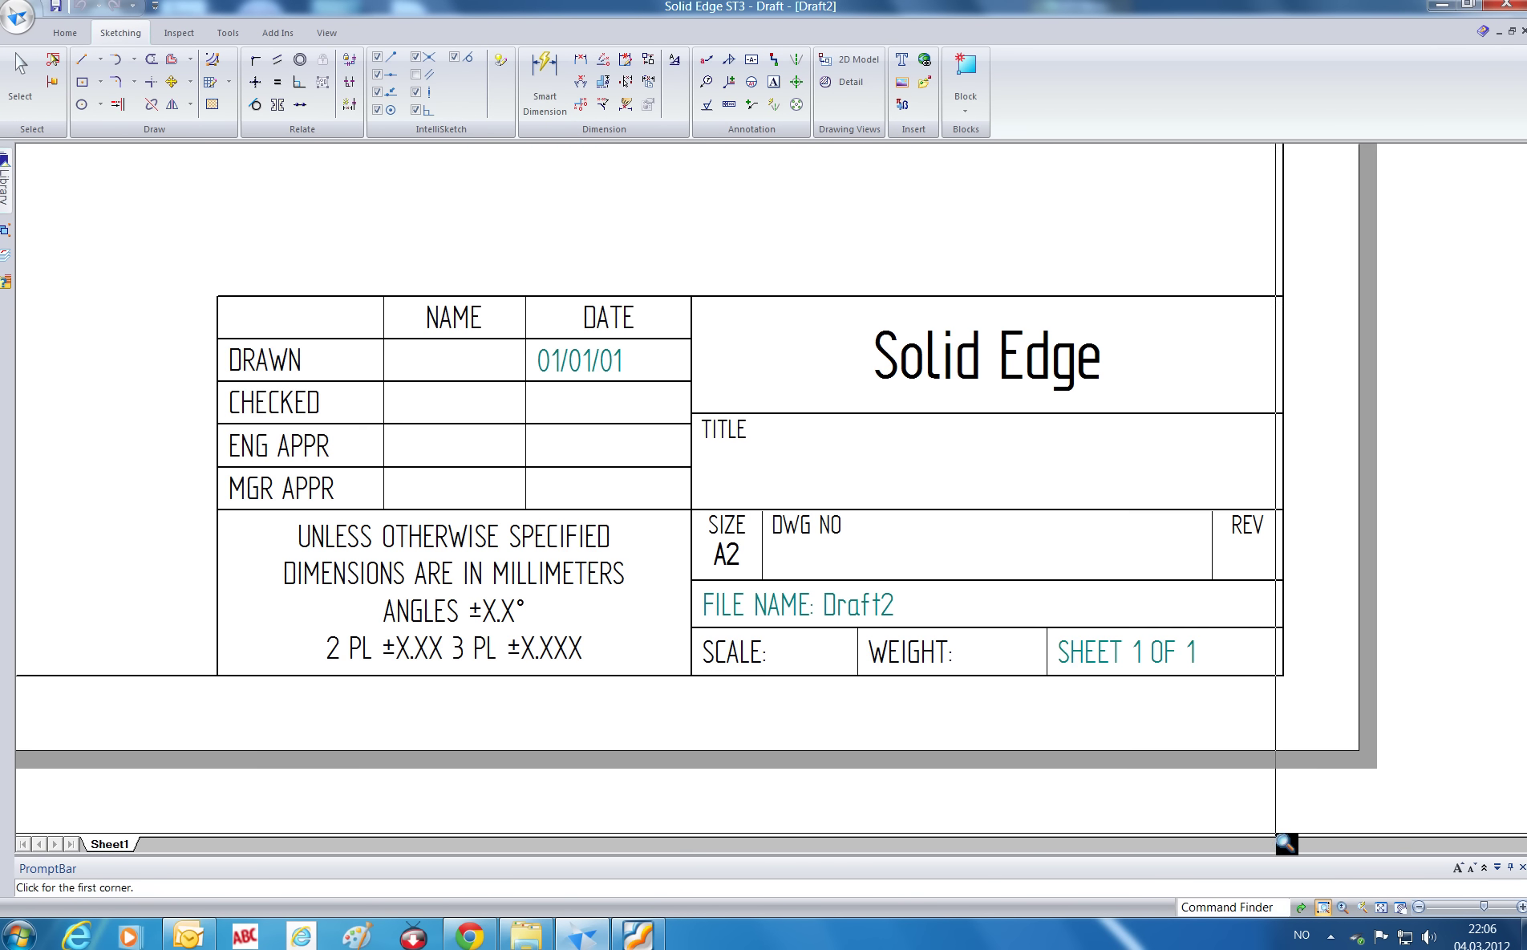